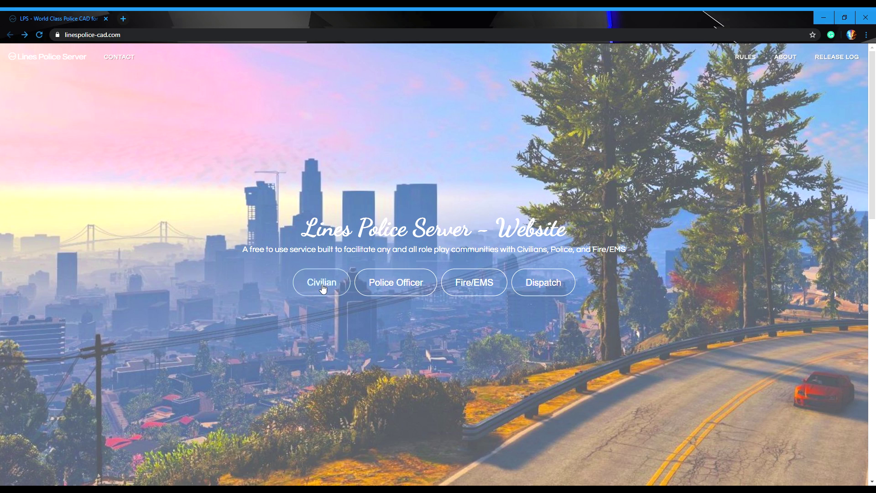
Step: Open the Civilian Dashboard from the landing page
left_click(331, 286)
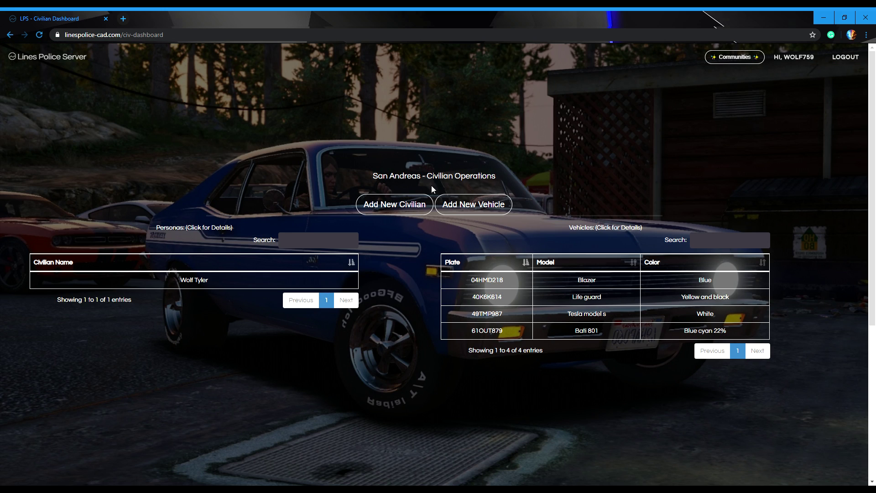
Step: Start a new civilian with the person's first and last name and licence status None
left_click(393, 205)
left_click(422, 97)
type("Wolf")
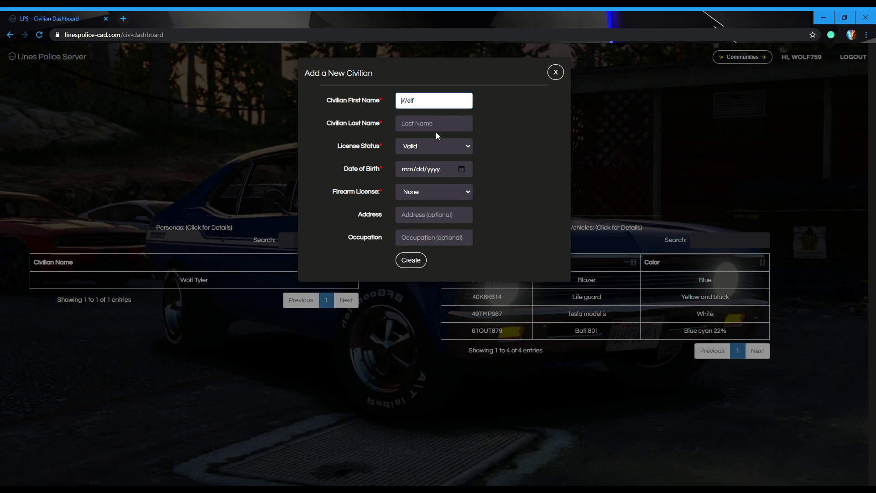
left_click(439, 125)
type("Alohan")
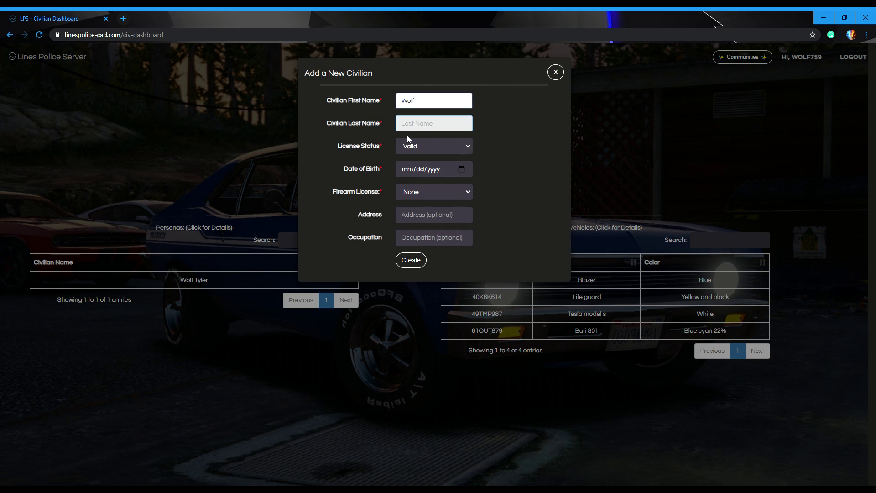
left_click(422, 136)
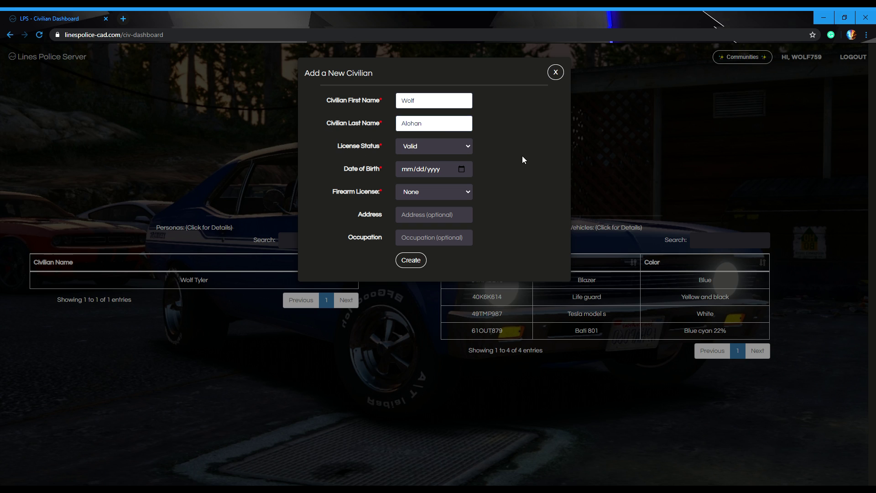
left_click(459, 145)
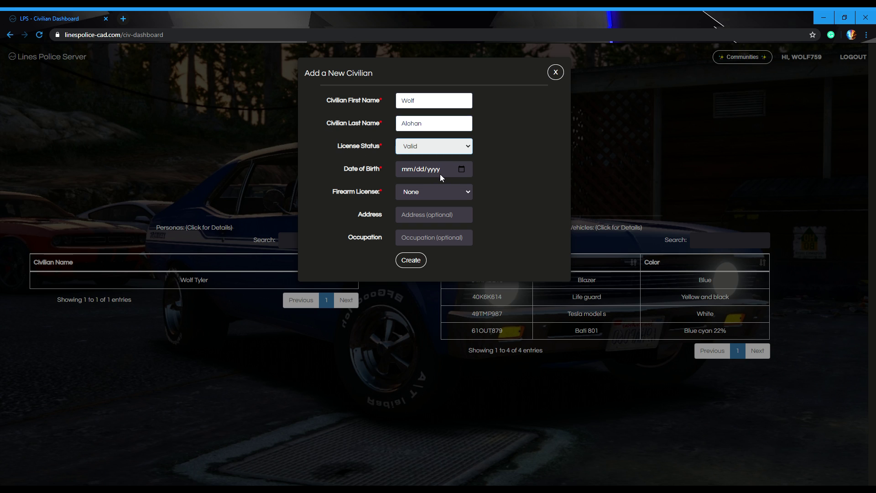
key("Up")
Step: Set the date of birth to 12/12/1998 and the firearm licence to Revoked
left_click(415, 169)
type("12/12/1998")
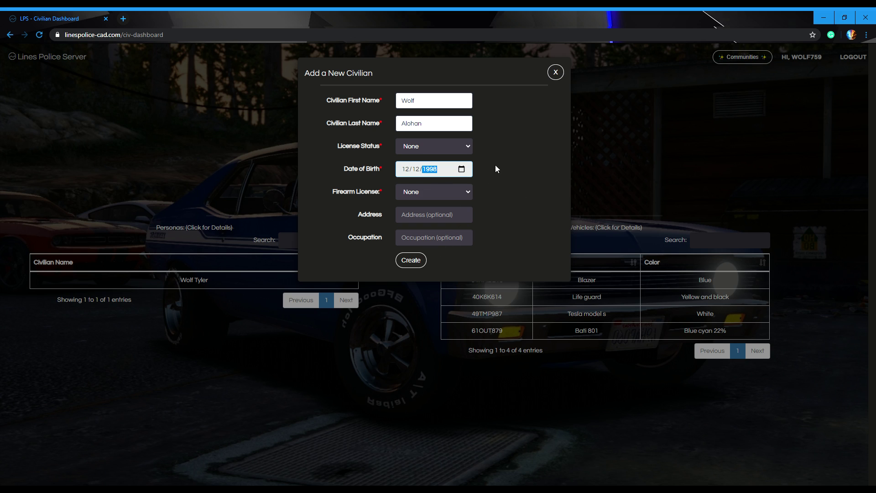
left_click(504, 146)
left_click(424, 195)
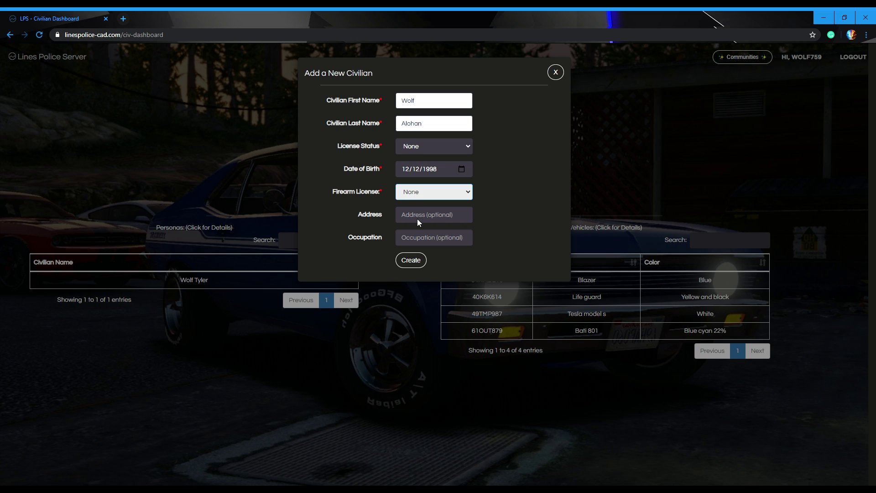
key("Down")
Step: Paste in the address, set occupation to google worker, and create the civilian
key("Tab")
left_click(432, 239)
key("BackSpace")
key("BackSpace")
key("BackSpace")
key("BackSpace")
key("BackSpace")
key("BackSpace")
key("BackSpace")
key("BackSpace")
key("BackSpace")
key("BackSpace")
key("BackSpace")
key("BackSpace")
key("BackSpace")
key("BackSpace")
key("BackSpace")
key("BackSpace")
key("BackSpace")
key("BackSpace")
key("BackSpace")
key("BackSpace")
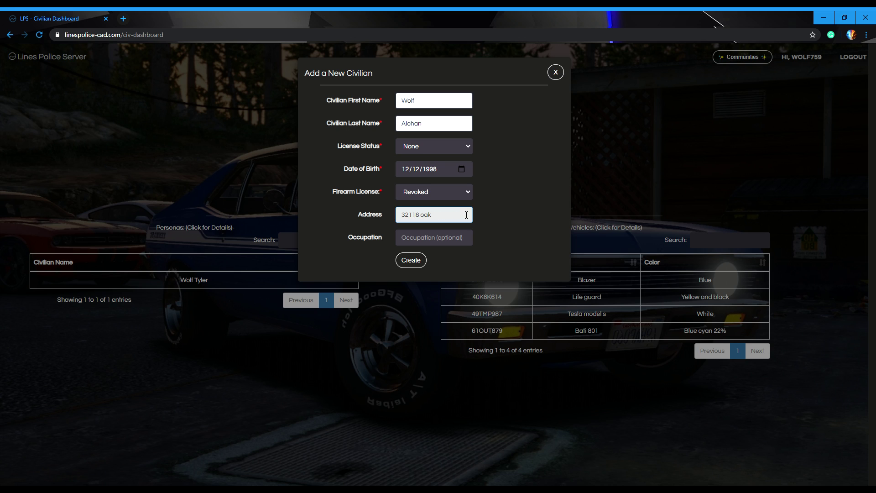
type("32118 oak mirror drive")
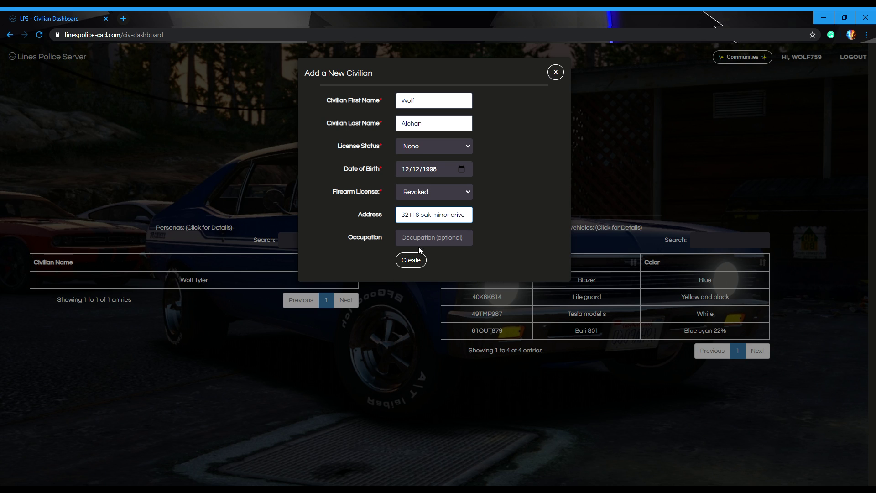
left_click(425, 239)
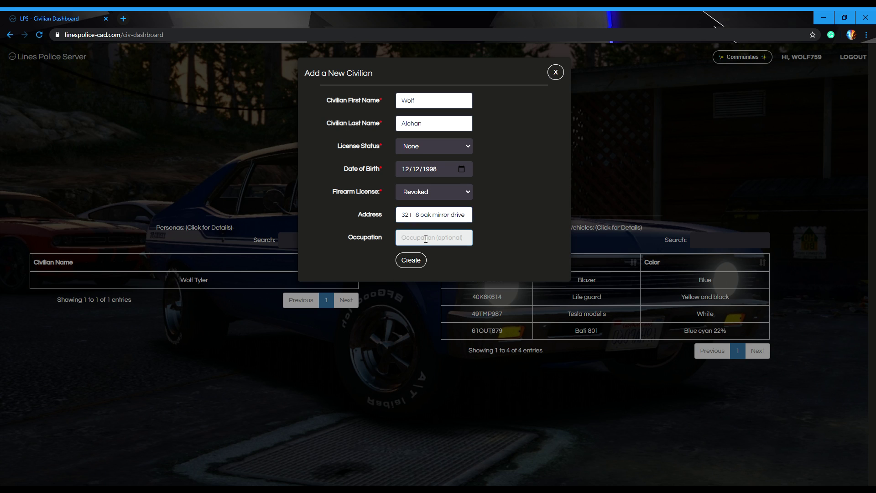
left_click(440, 259)
left_click(420, 260)
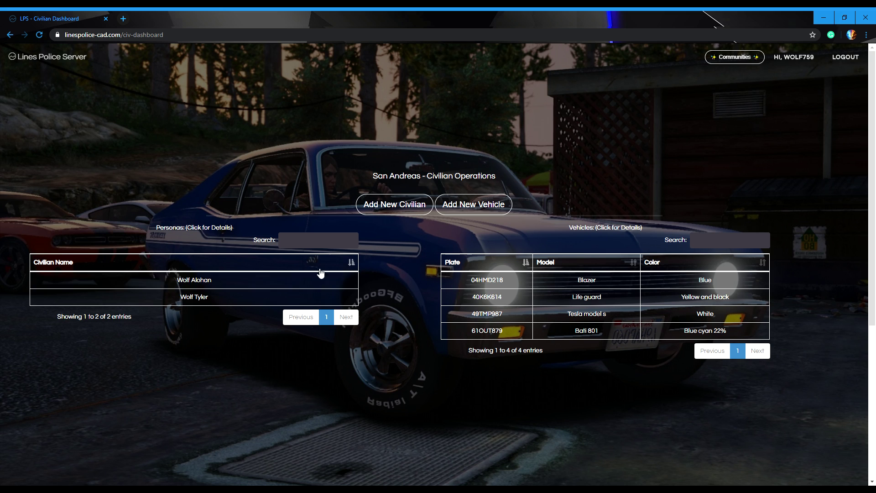
left_click(466, 207)
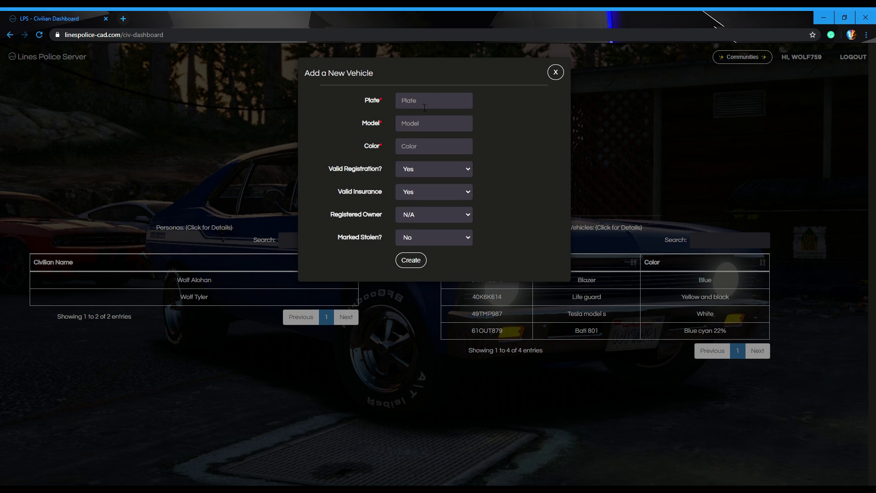
left_click(413, 102)
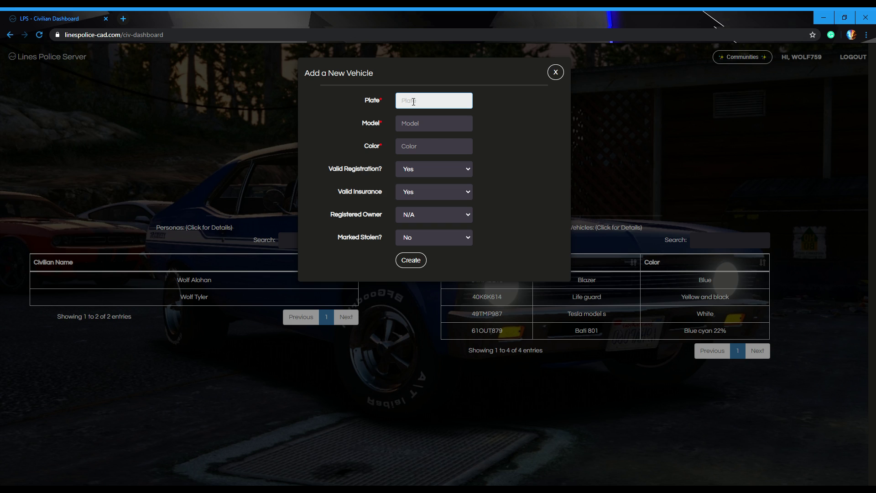
type("49TMP987")
left_click(459, 128)
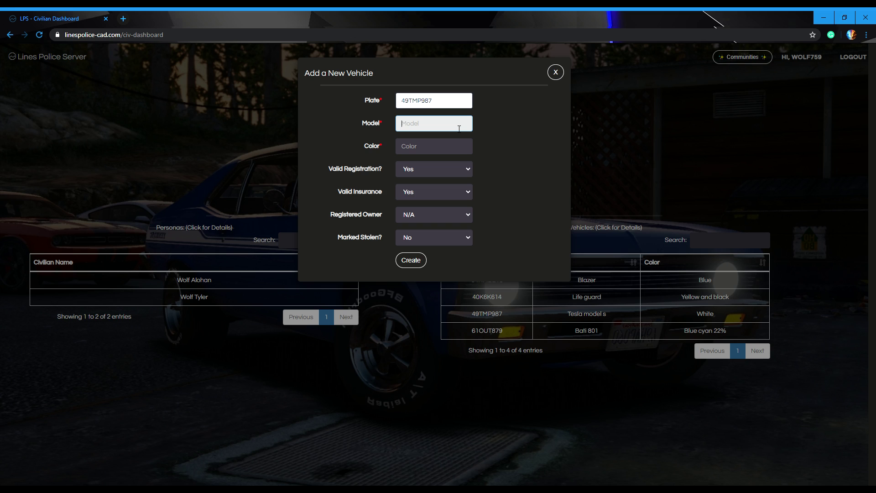
type("Tesla Model S")
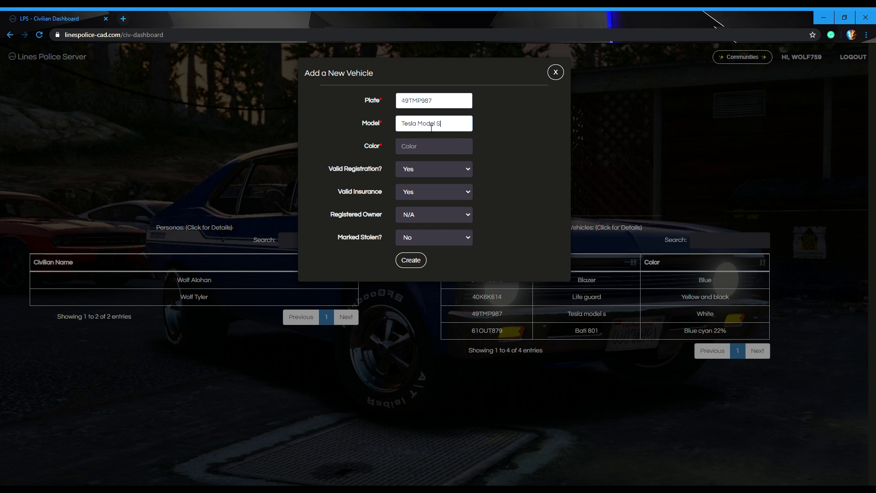
left_click(452, 147)
left_click(442, 174)
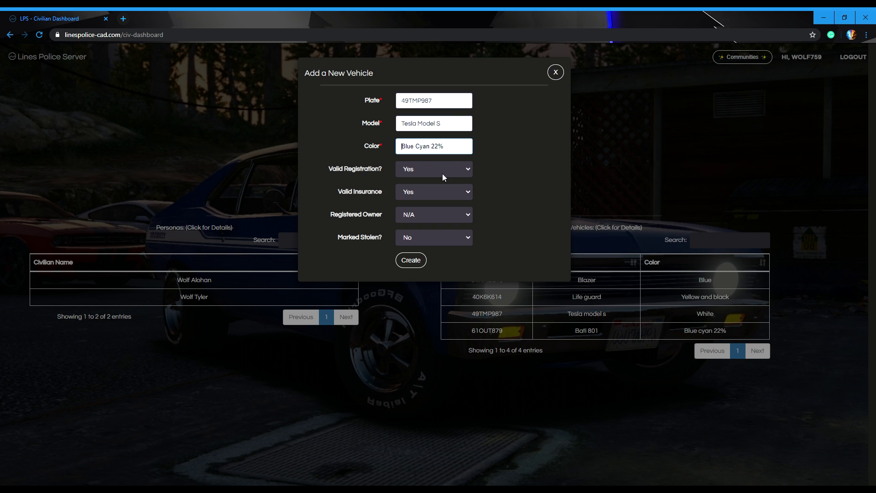
key("BackSpace")
key("BackSpace")
key("BackSpace")
key("BackSpace")
key("BackSpace")
key("BackSpace")
key("BackSpace")
key("BackSpace")
key("BackSpace")
key("BackSpace")
key("BackSpace")
key("BackSpace")
key("BackSpace")
type("White")
Step: Make the new civilian the registered owner, mark it stolen, and create the vehicle
left_click(421, 210)
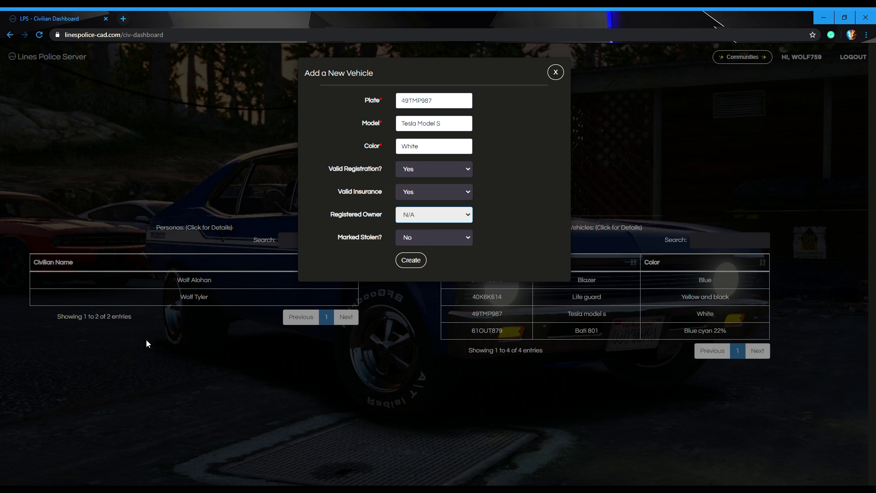
key("Down")
key("Tab")
key("Down")
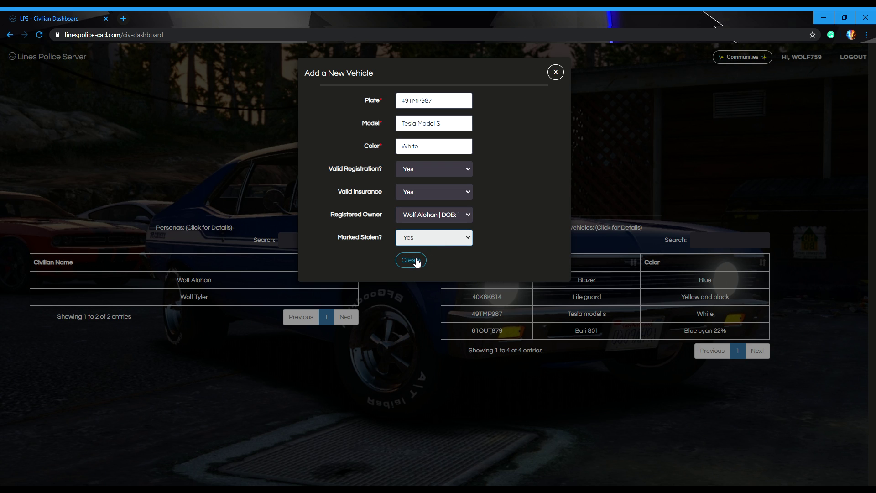
left_click(415, 260)
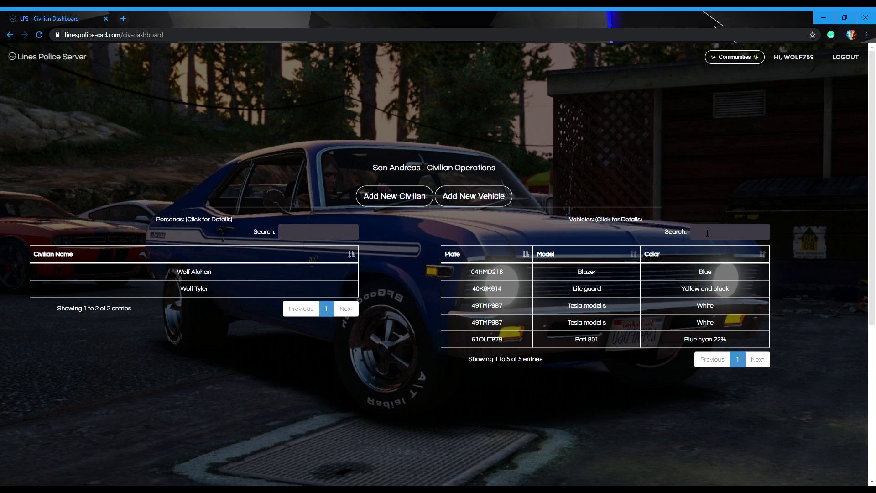
left_click(320, 233)
type("wolf al")
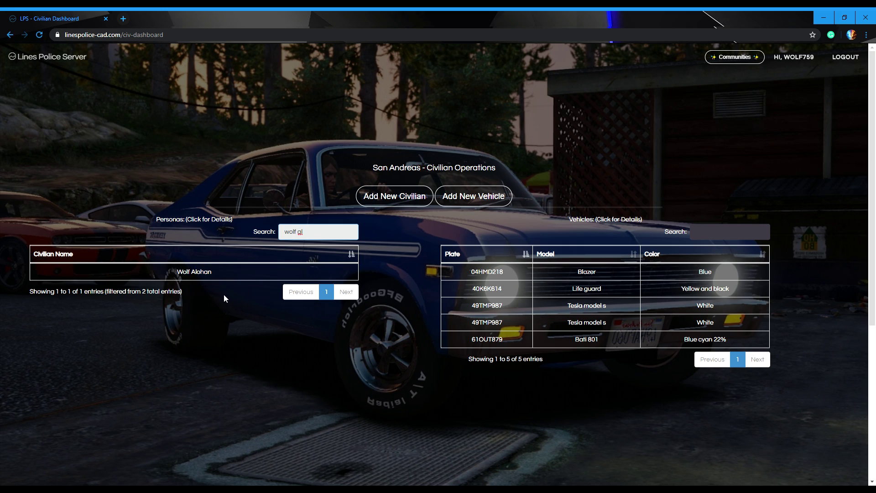
key("BackSpace")
key("BackSpace")
key("BackSpace")
key("BackSpace")
key("BackSpace")
key("BackSpace")
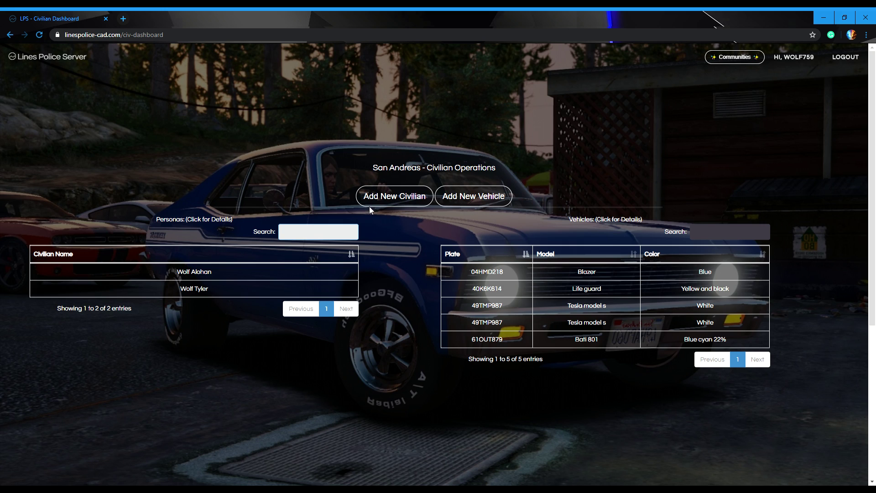
left_click(726, 233)
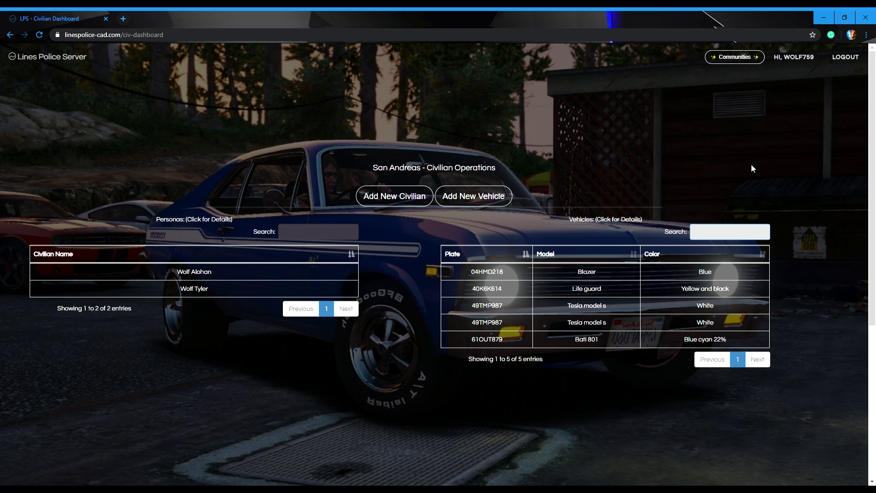
type("61")
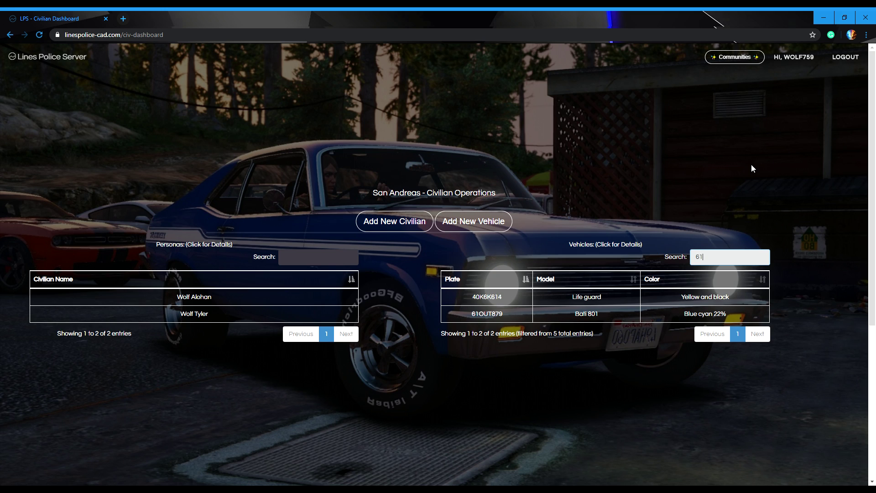
key("BackSpace")
key("BackSpace")
left_click(782, 250)
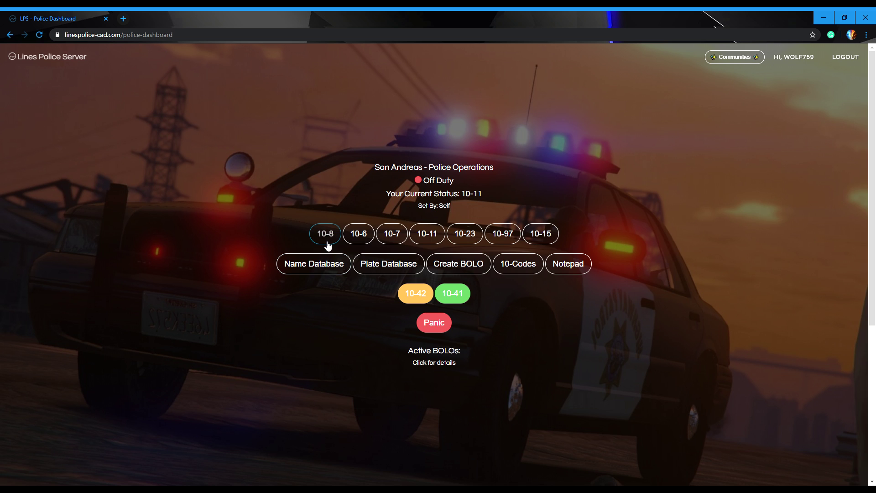
Step: Review the 10-codes reference list, close it, and open the person lookup
left_click(519, 268)
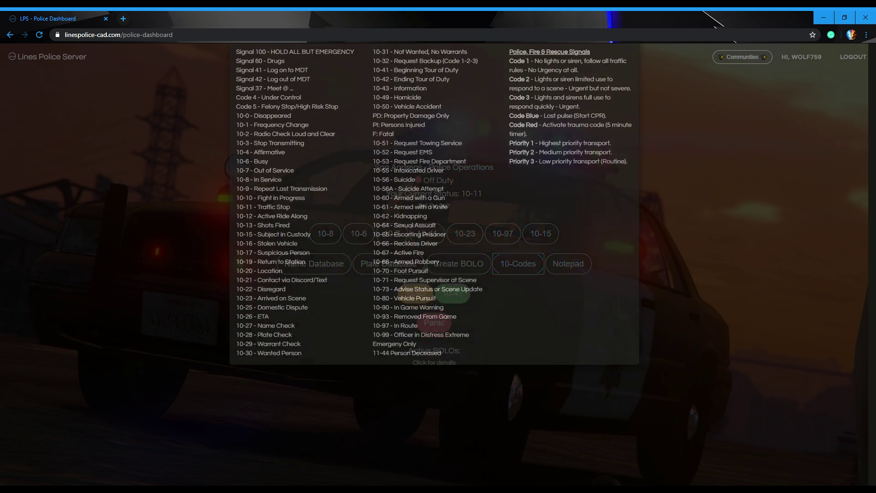
left_click(701, 222)
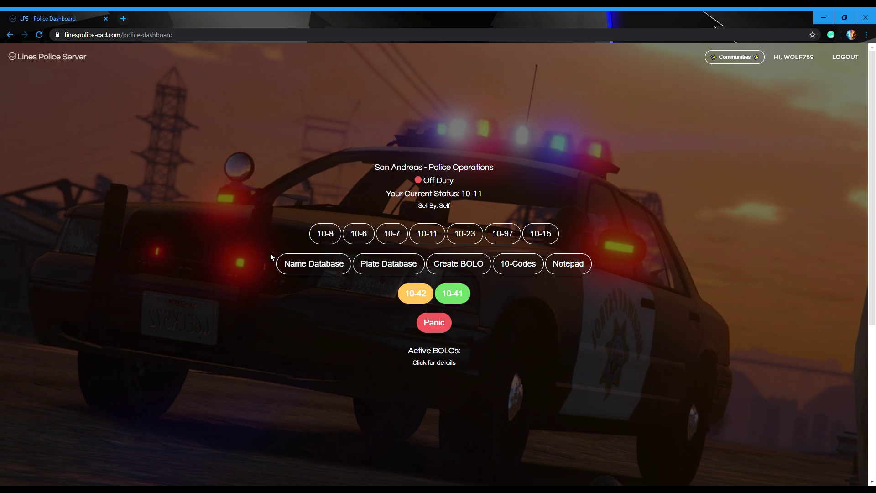
left_click(309, 264)
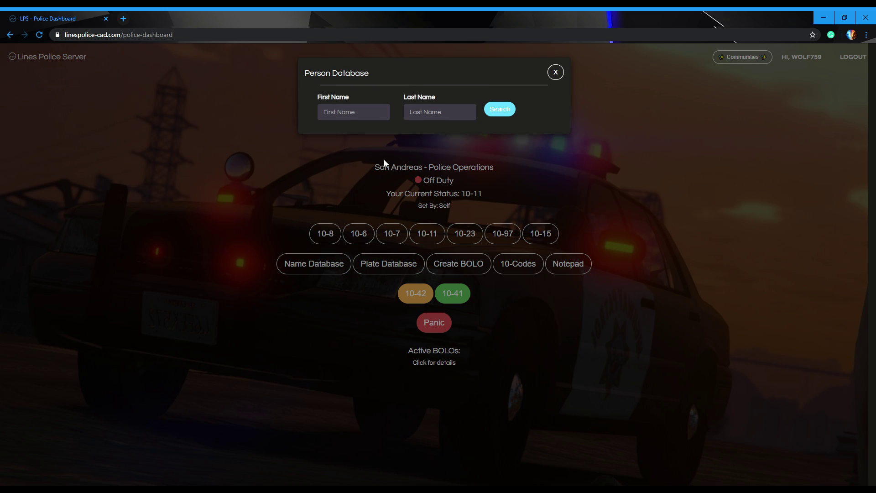
Step: Search the person database for the civilian's first and last name
left_click(349, 119)
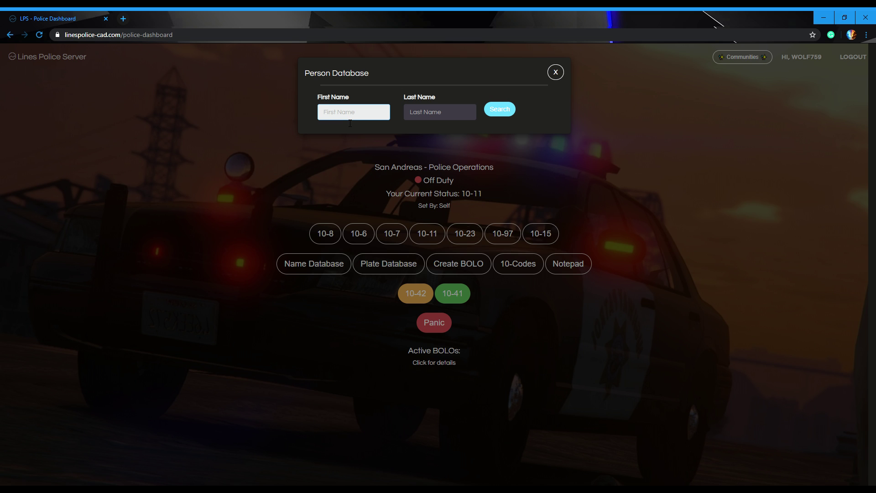
type("Wolf")
key("Tab")
type("Tyler")
left_click(502, 109)
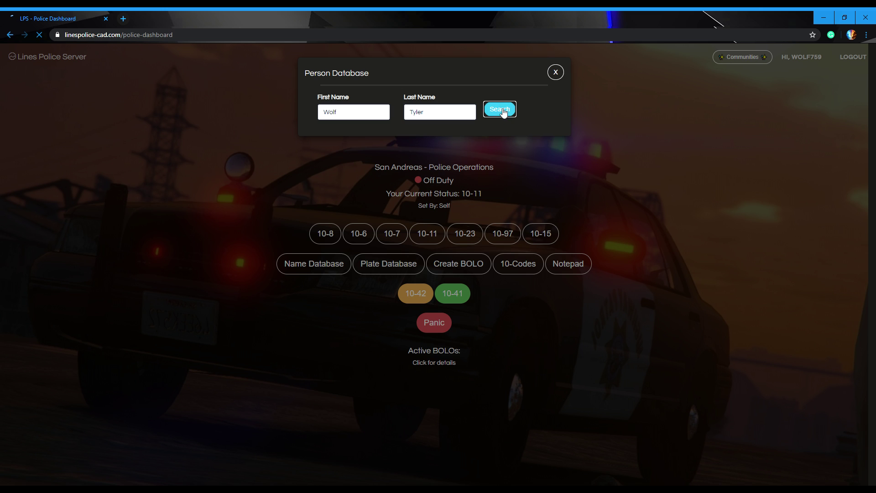
Step: Review the three citations and clean warrant check, then close the lookup
scroll(440, 200, "down", 3)
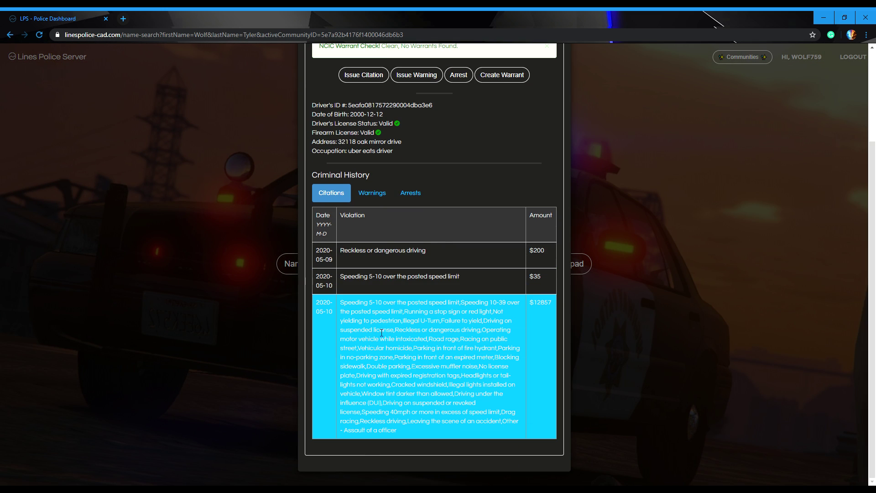
double_click(539, 303)
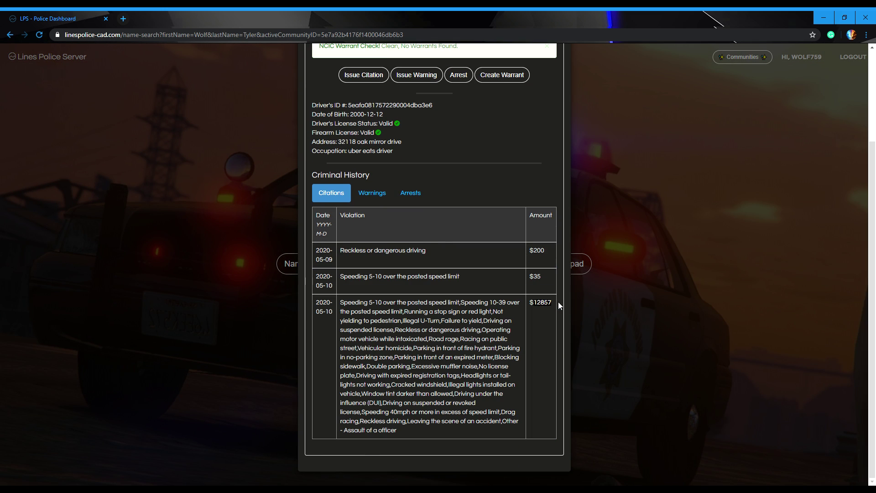
left_click(443, 160)
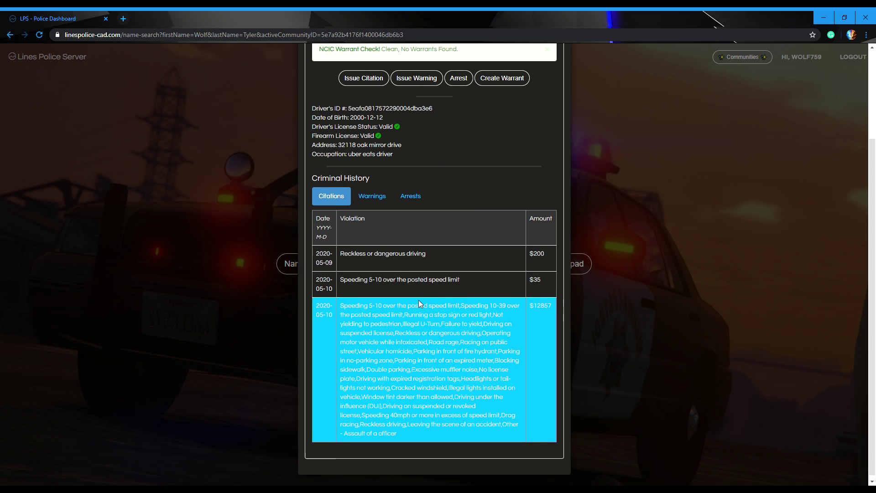
scroll(417, 299, "up", 3)
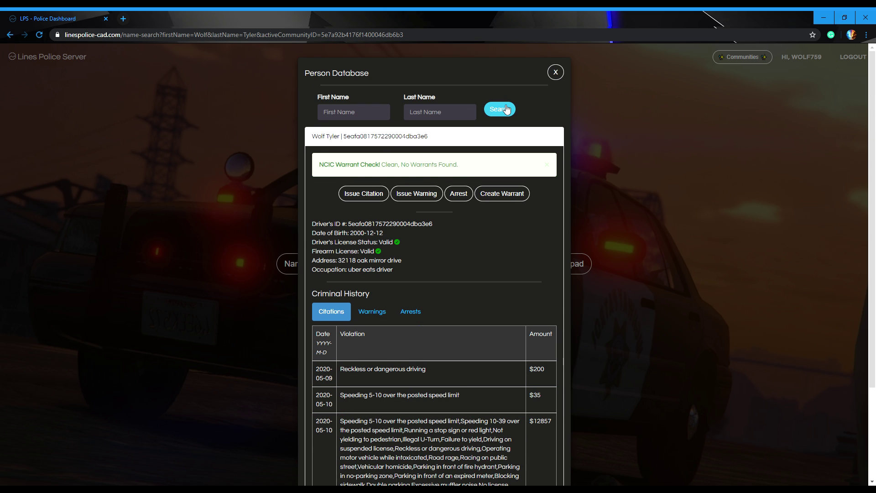
left_click(555, 74)
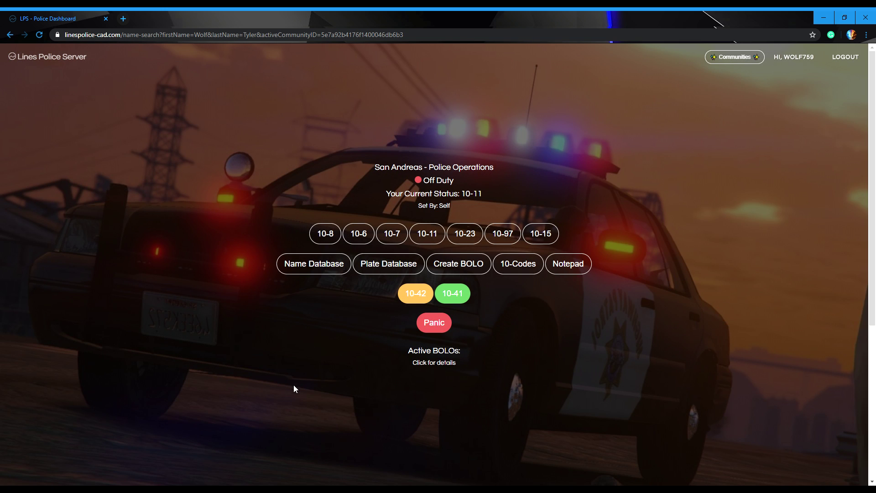
left_click(388, 271)
left_click(439, 101)
type("61OEN49")
key("ctrl+v")
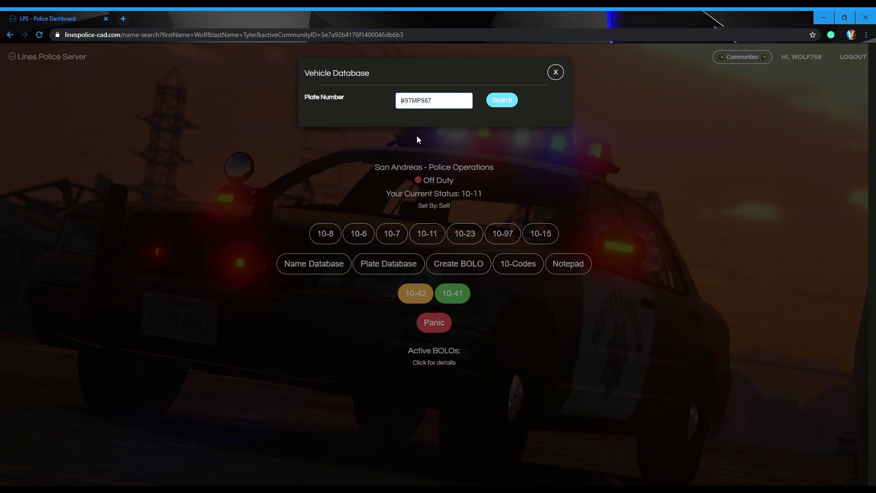
left_click(502, 100)
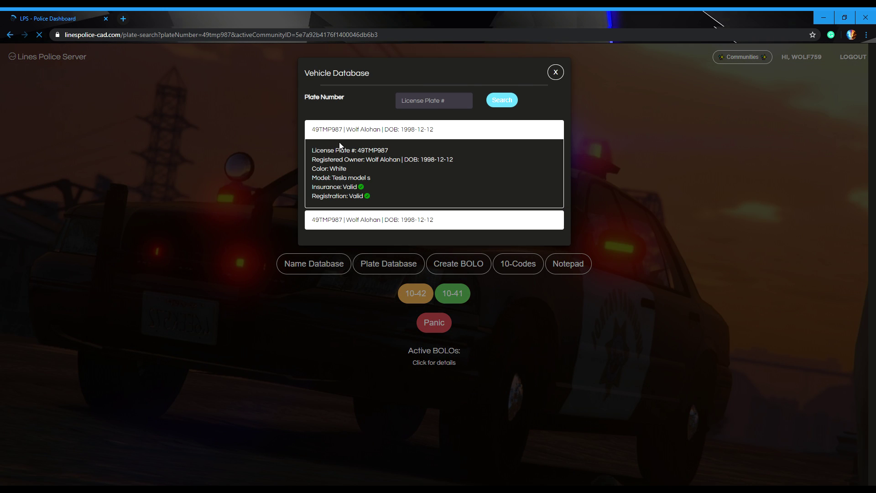
left_click(398, 223)
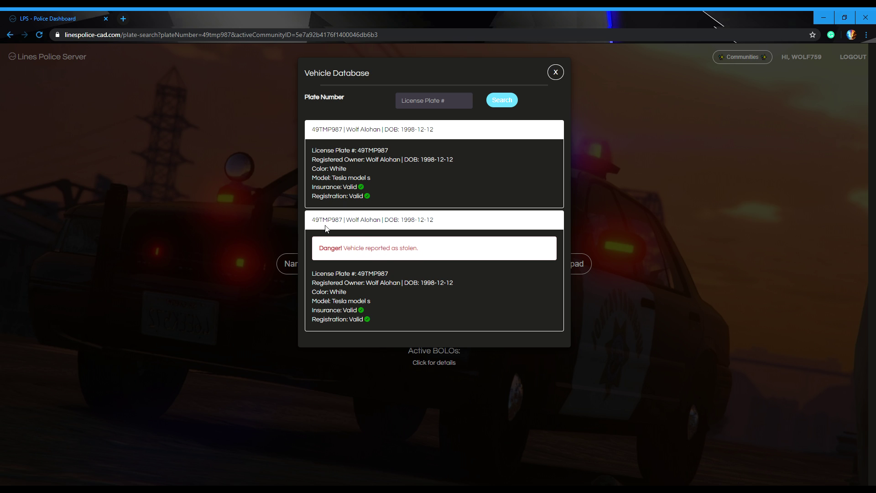
left_click_drag(343, 246, 317, 228)
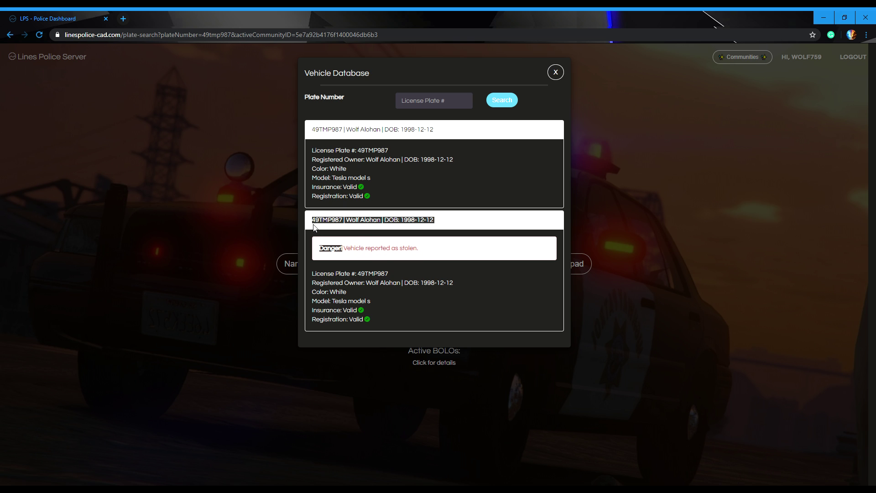
left_click(335, 233)
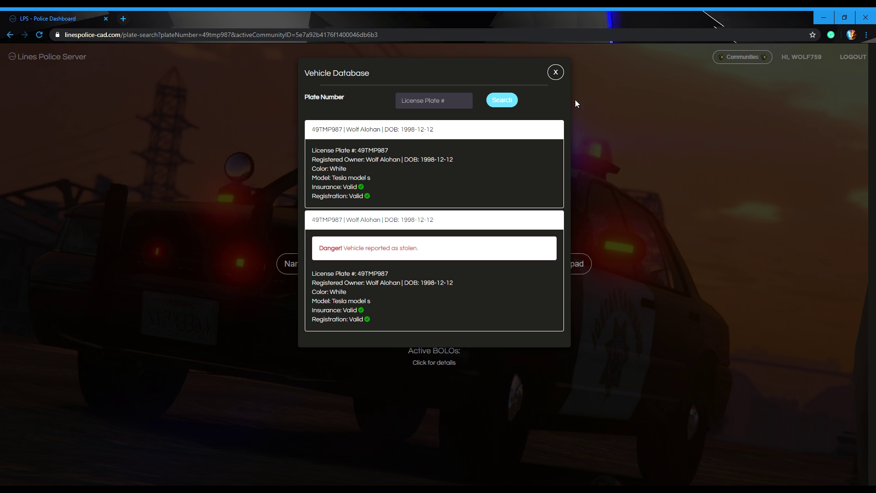
left_click(554, 71)
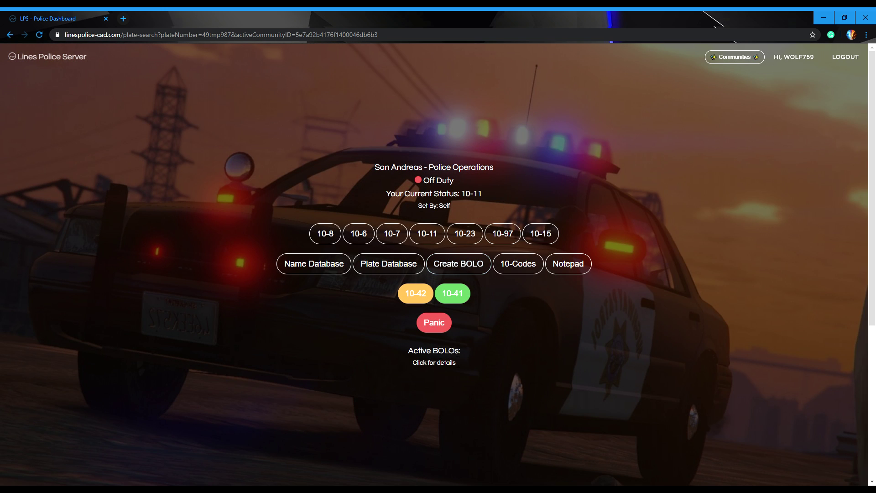
Step: Start a Vehicle BOLO last seen around Panorama Drive
left_click(477, 258)
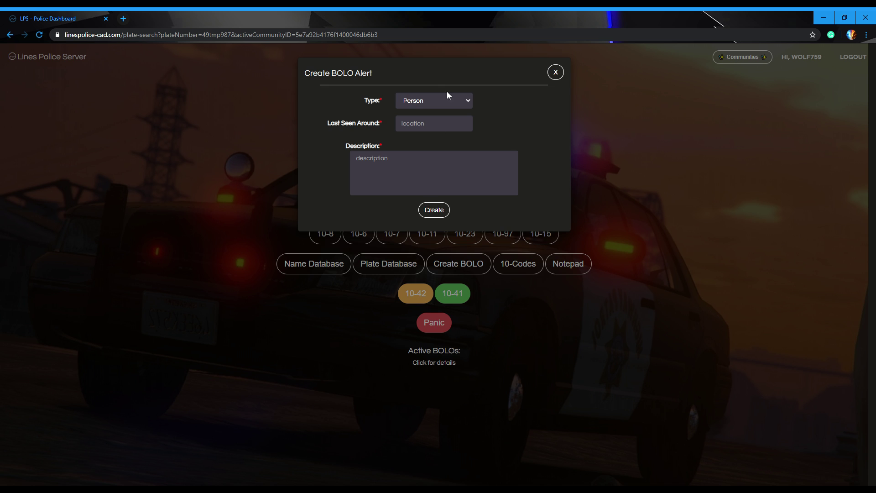
left_click(426, 129)
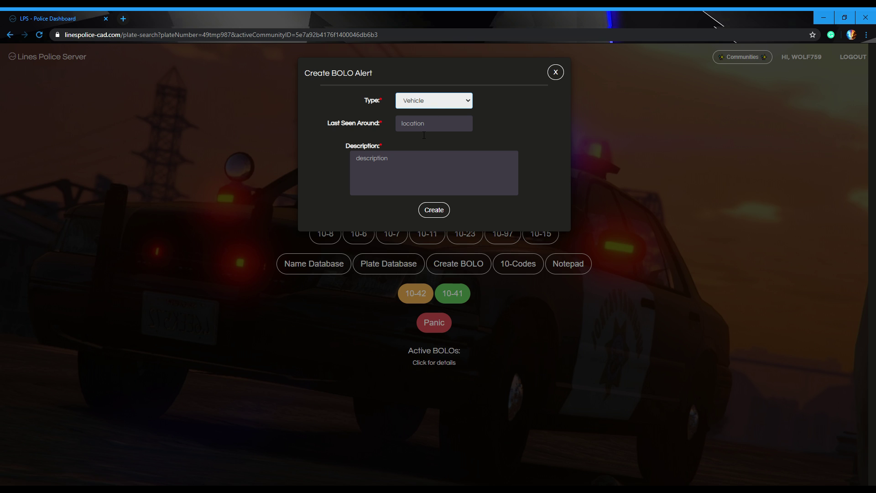
left_click(426, 124)
type("Pan")
left_click(428, 136)
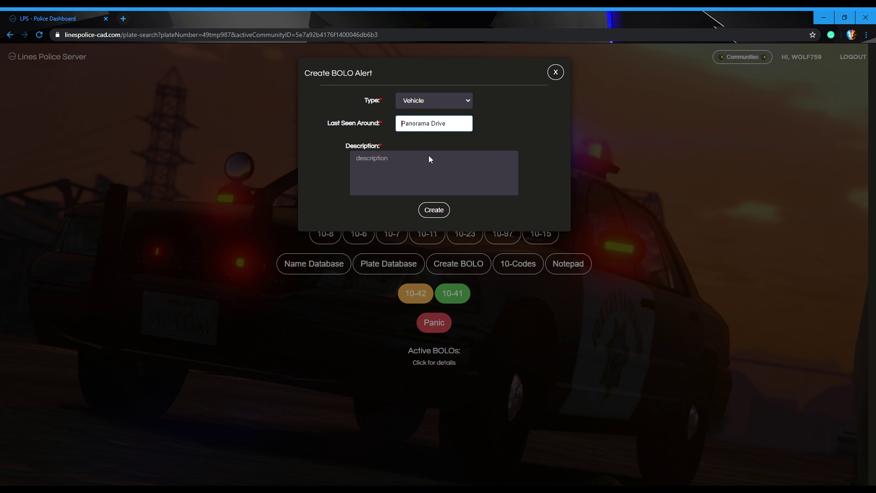
Step: Describe it as a red two-door car, create the BOLO, then delete it
left_click(431, 161)
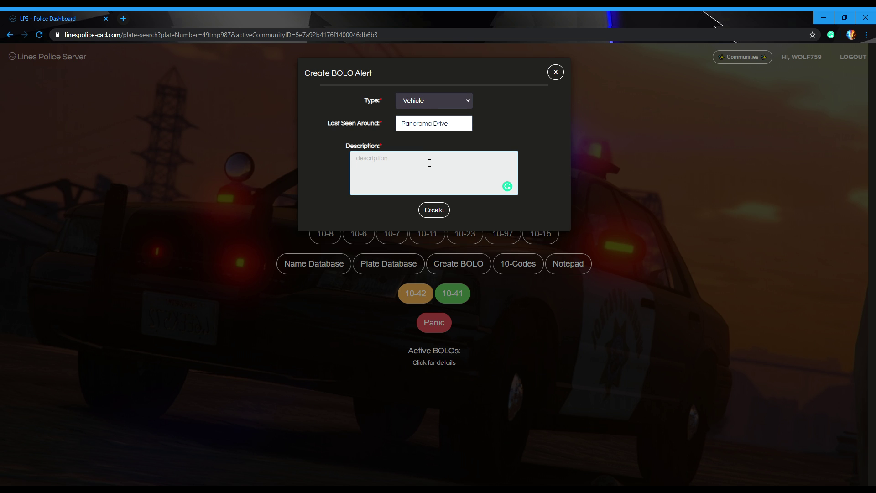
type("red two door car")
mouse_move(383, 161)
left_click(391, 186)
left_click(445, 210)
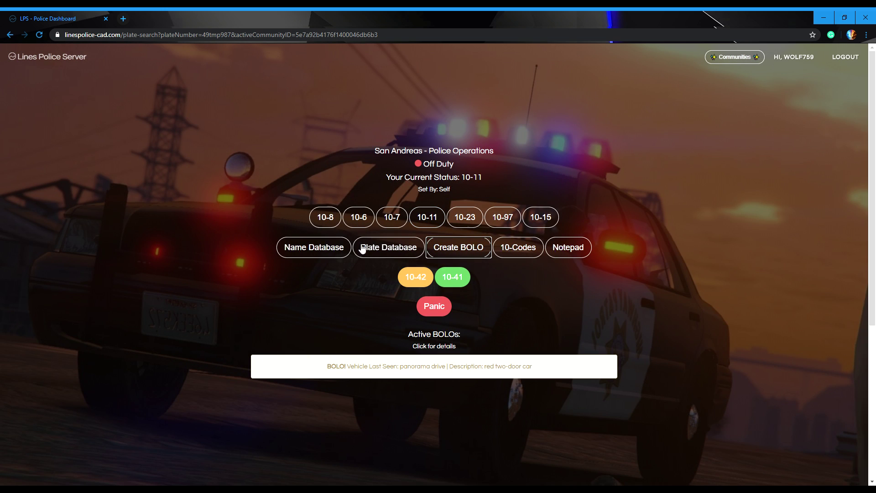
left_click(319, 367)
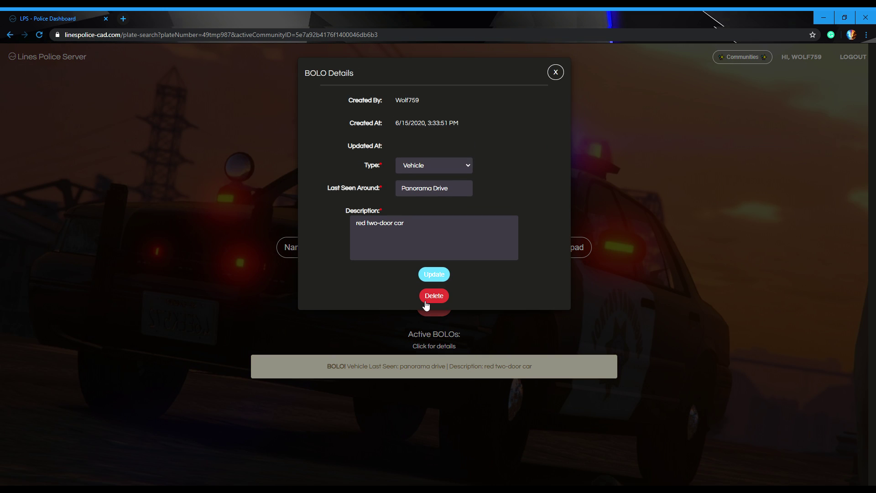
left_click(425, 301)
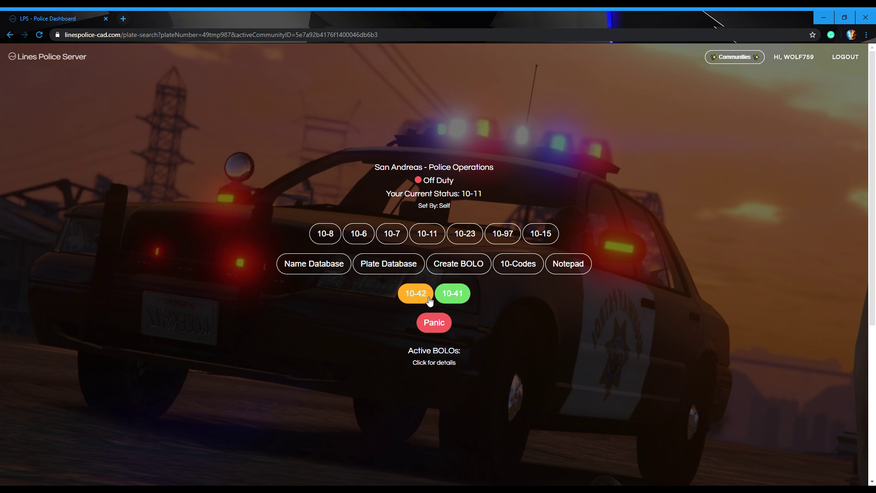
Step: Go on duty with 10-41, review the 10-codes list, and trigger a panic alert
left_click(452, 292)
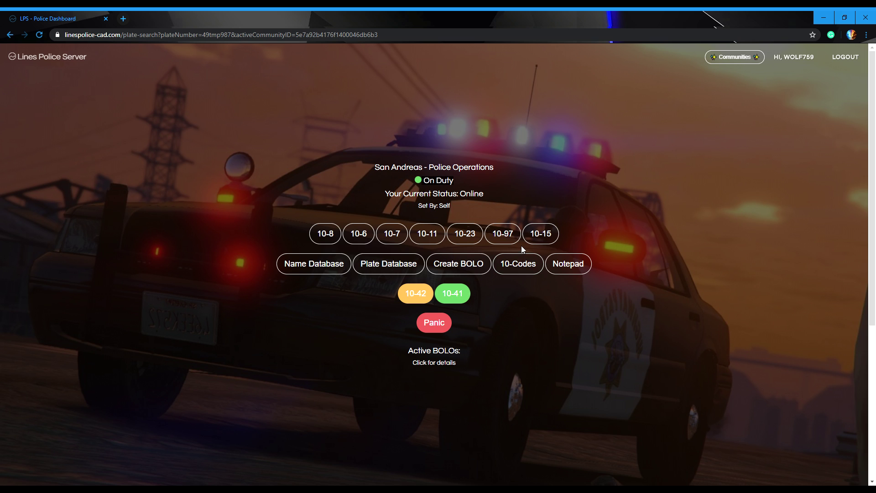
left_click(513, 269)
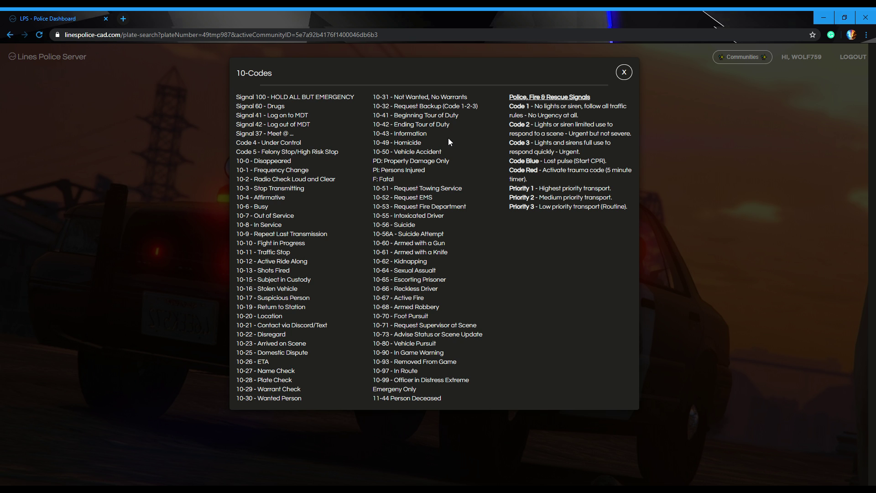
left_click(698, 177)
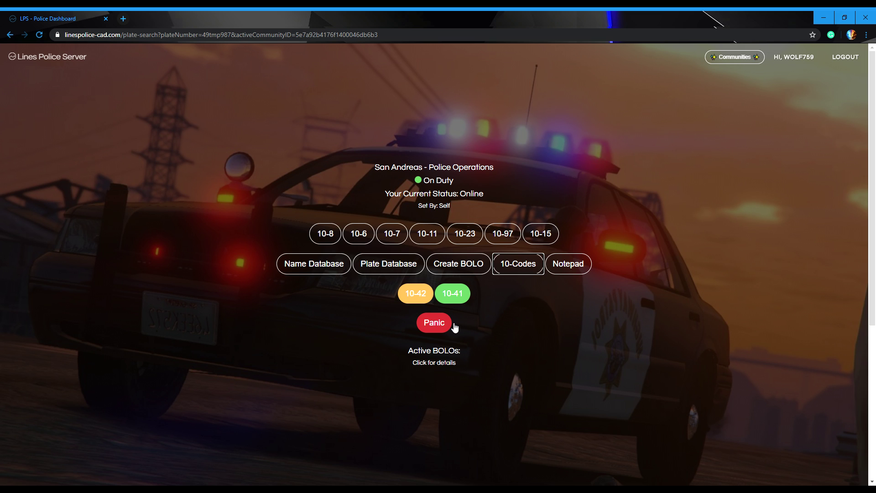
left_click(454, 325)
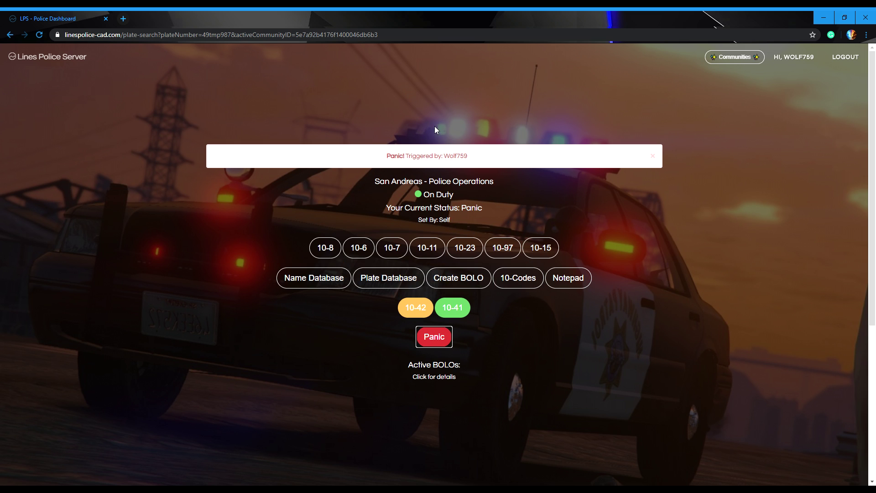
Step: Clear the active panic alert through the Clear Panic dialog
left_click(432, 153)
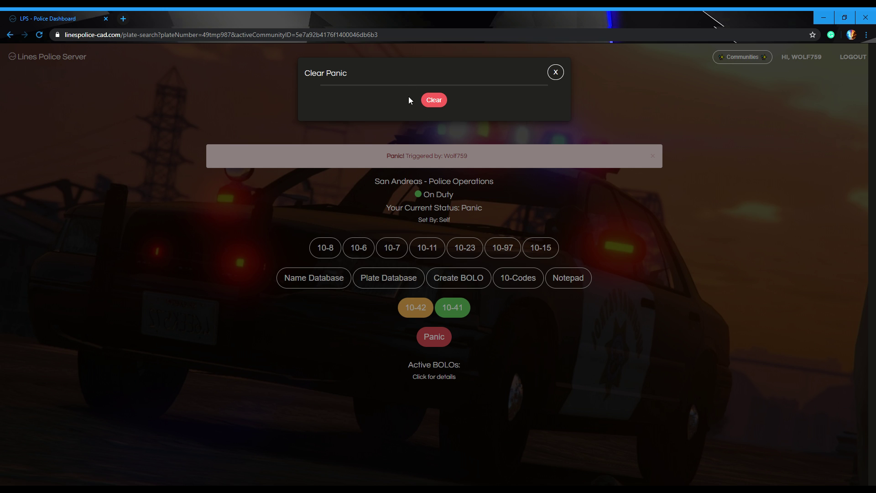
left_click(433, 100)
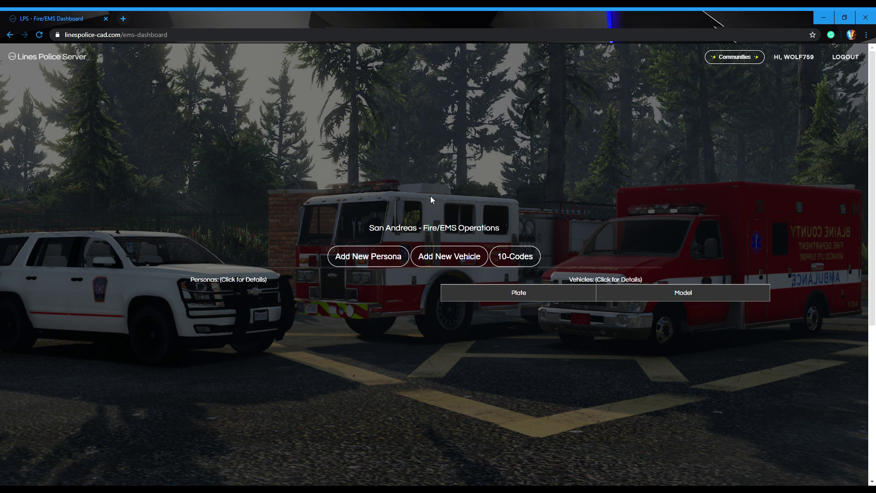
Step: Start a new Fire/EMS persona with the person's first and last name
left_click(379, 261)
left_click(446, 101)
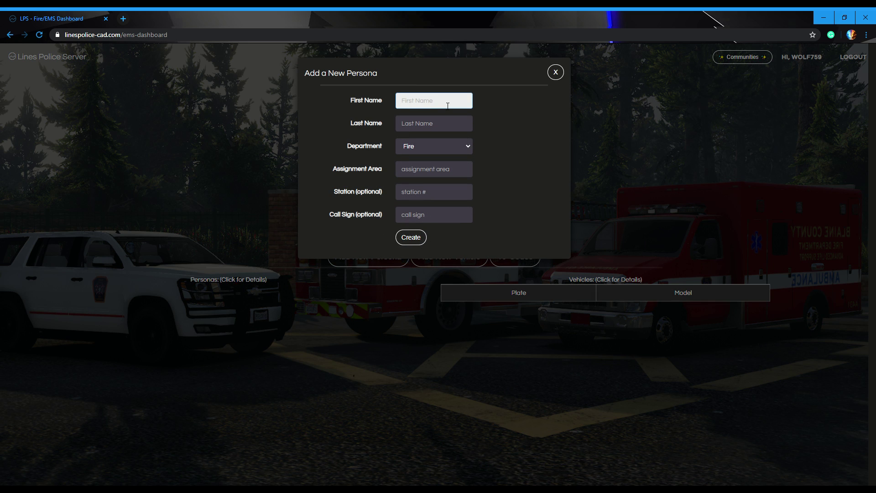
type("wolf")
left_click(452, 125)
type("tyler")
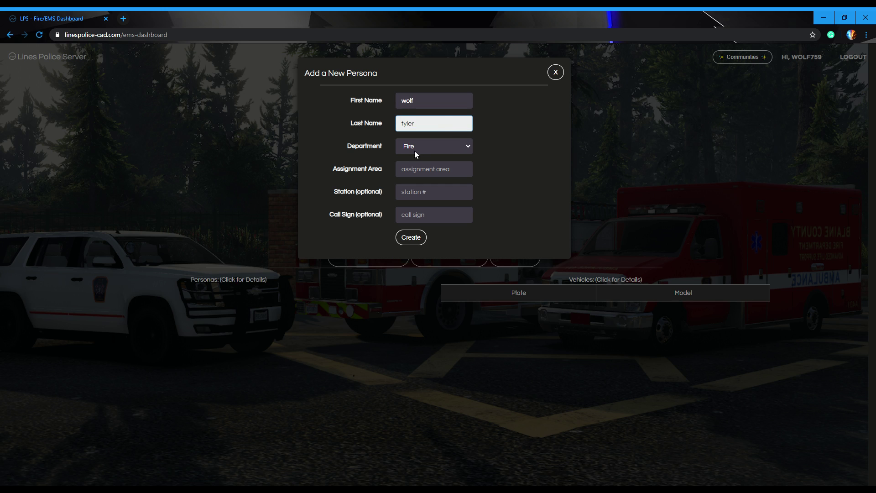
key("Tab")
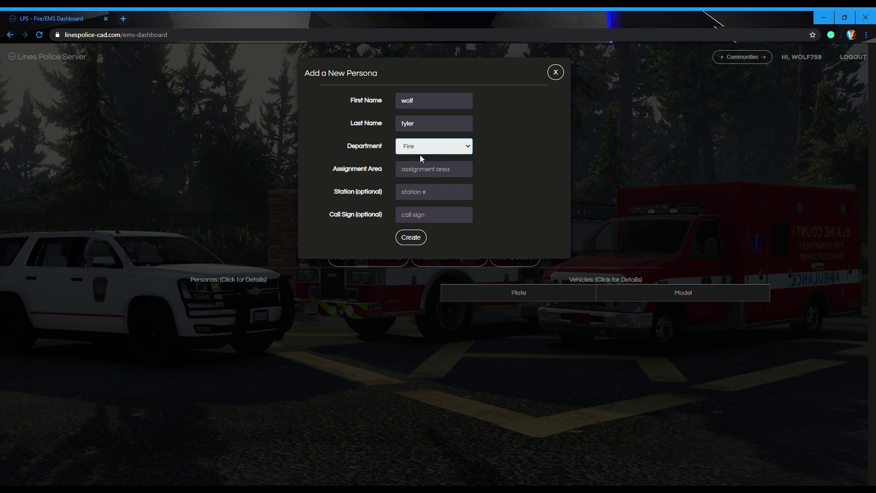
Step: Set assignment area grape seed, station 32, call sign engine 32, and create the persona
left_click(448, 169)
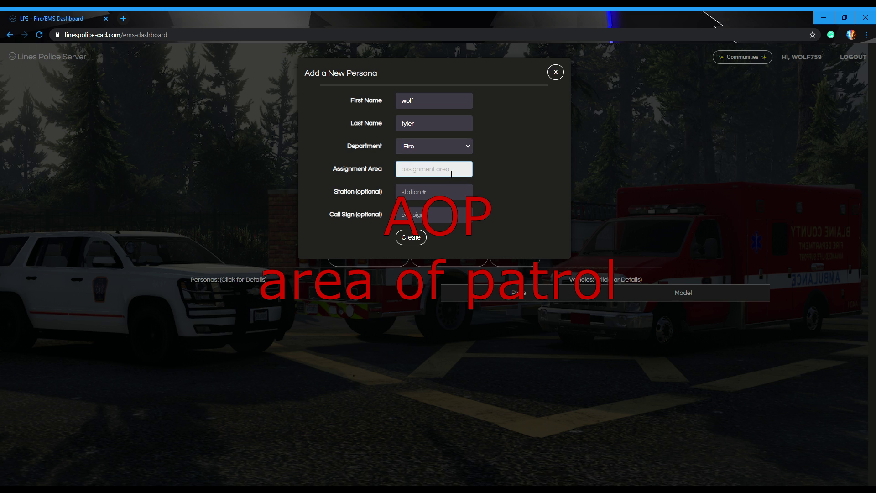
type("grape seed")
left_click(423, 196)
type("32")
left_click(435, 217)
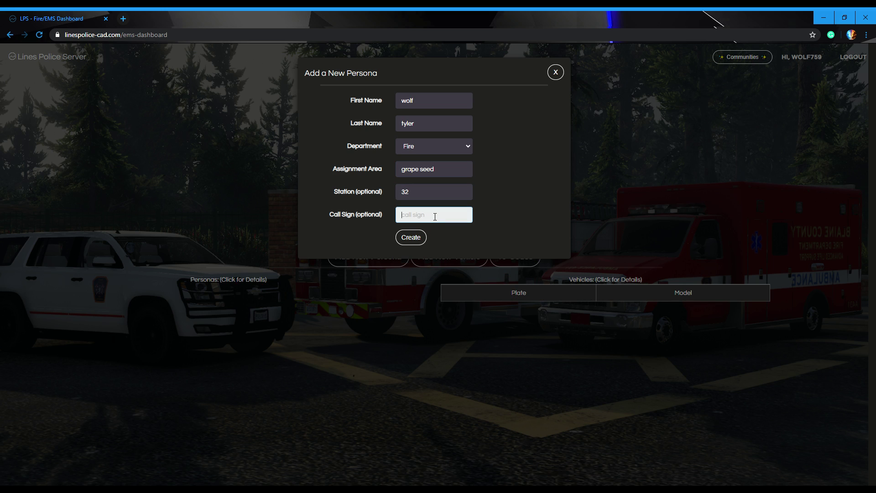
type("engine 32")
left_click(424, 241)
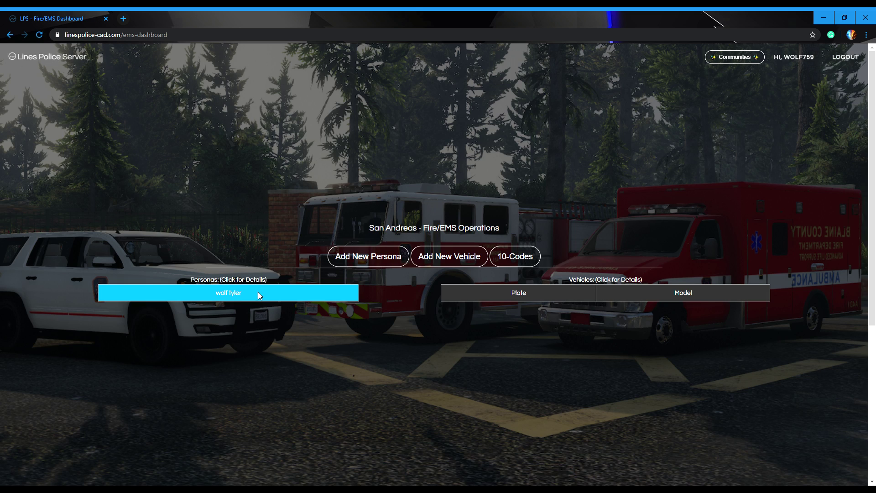
Step: Check the new persona's details, then bring up the Add New Vehicle form
left_click(258, 292)
left_click(456, 281)
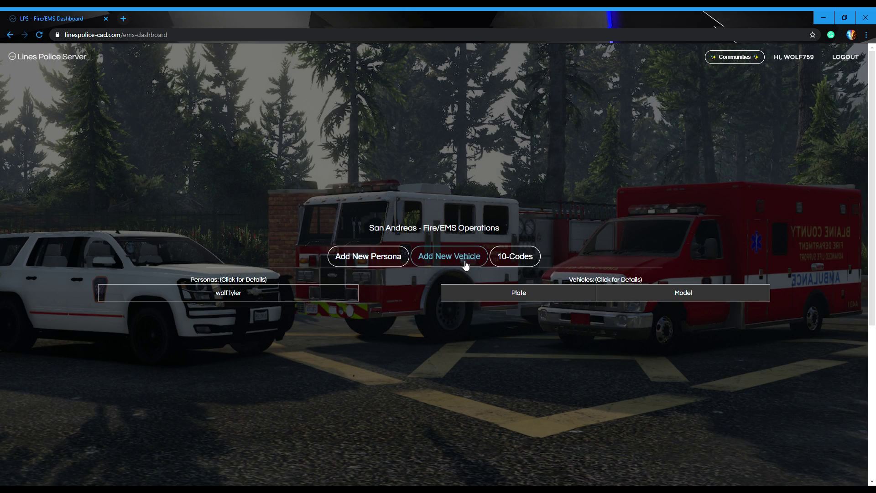
left_click(461, 261)
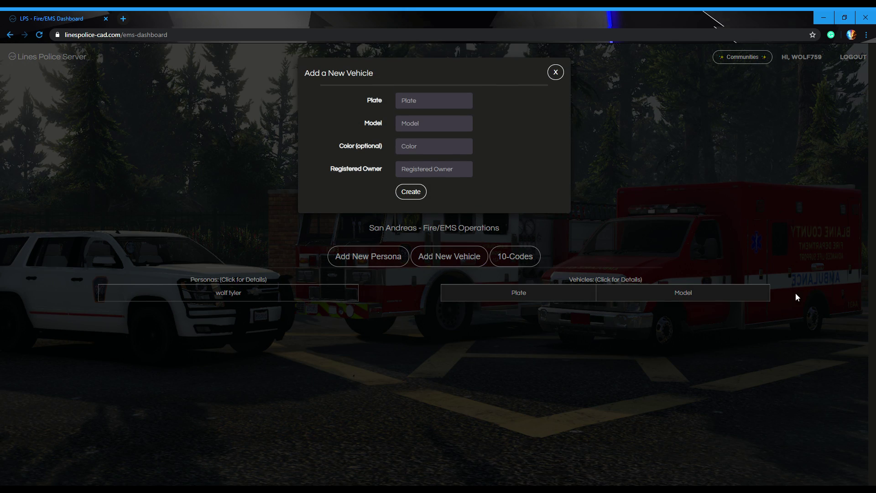
left_click(554, 229)
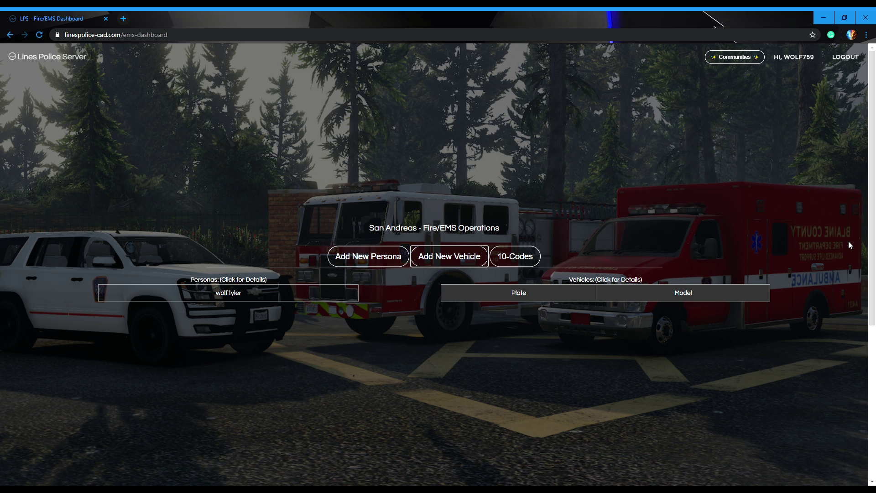
left_click(442, 254)
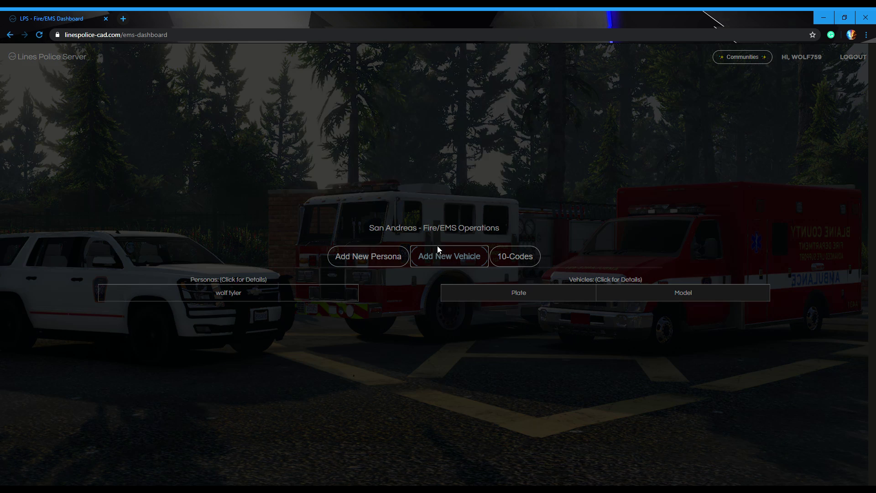
Step: Enter plate 49TMP987 and model Fire Engine in the new vehicle form
left_click(421, 103)
type("49TMP987")
left_click(414, 131)
type("Tesla Model S")
key("ctrl+z")
type("Tesla Model S")
key("ctrl+z")
type("Fire Engine")
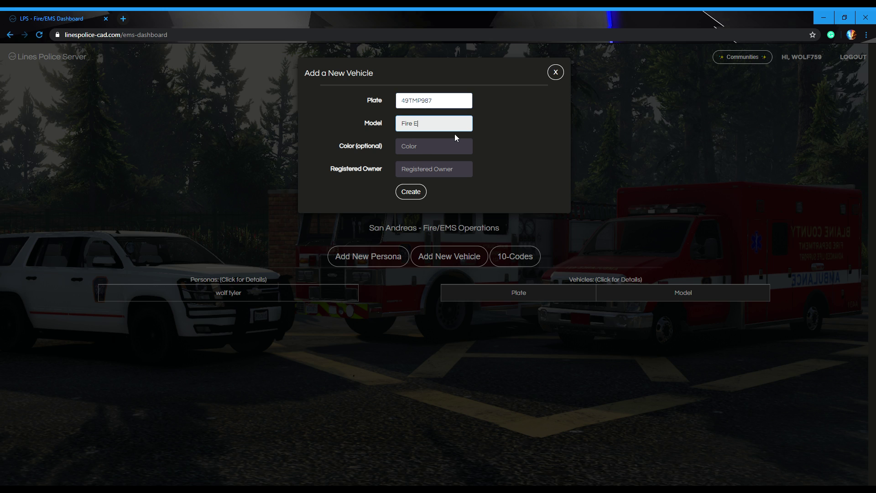
Step: Set the colour to Red, make the persona Registered Owner, and create the vehicle
left_click(425, 152)
type("Red")
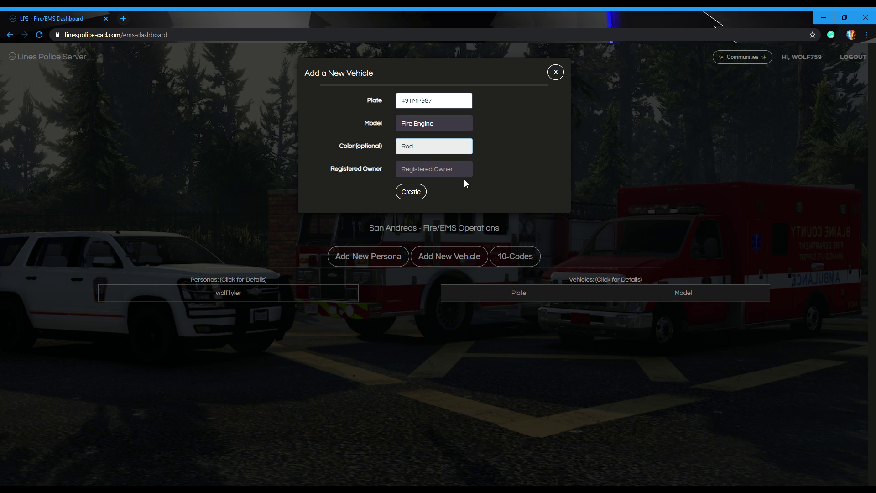
key("Tab")
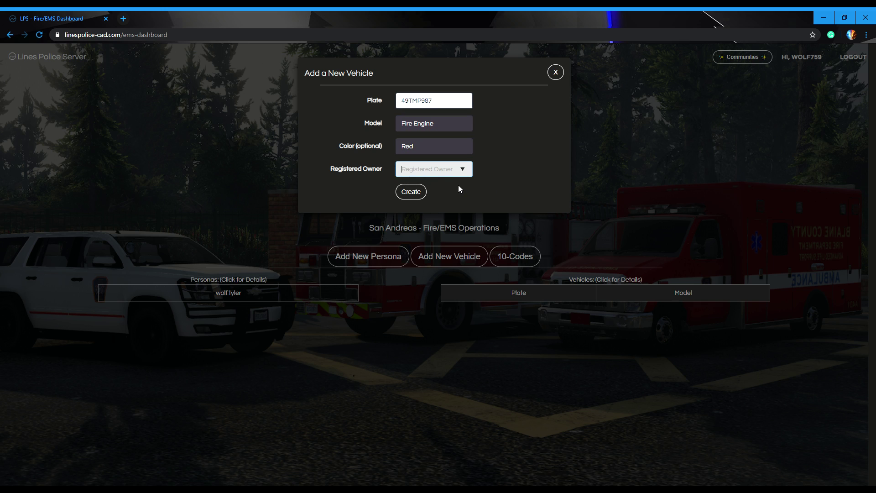
key("Down")
left_click(410, 191)
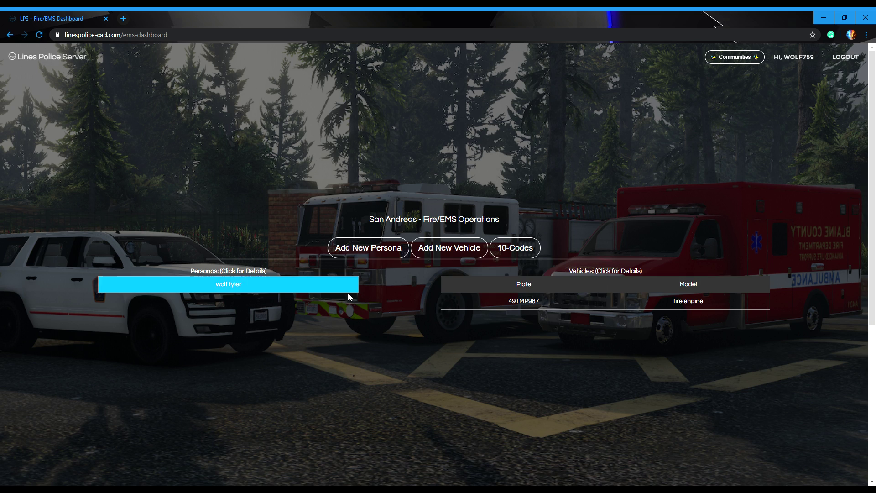
left_click(521, 247)
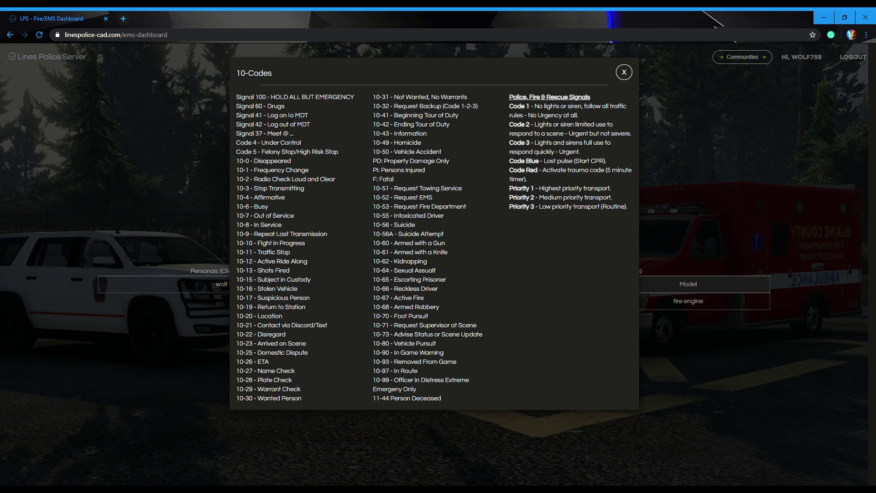
Step: Read through the 10-codes columns, then close the reference to return to the dispatch dashboard
left_click_drag(236, 96, 631, 402)
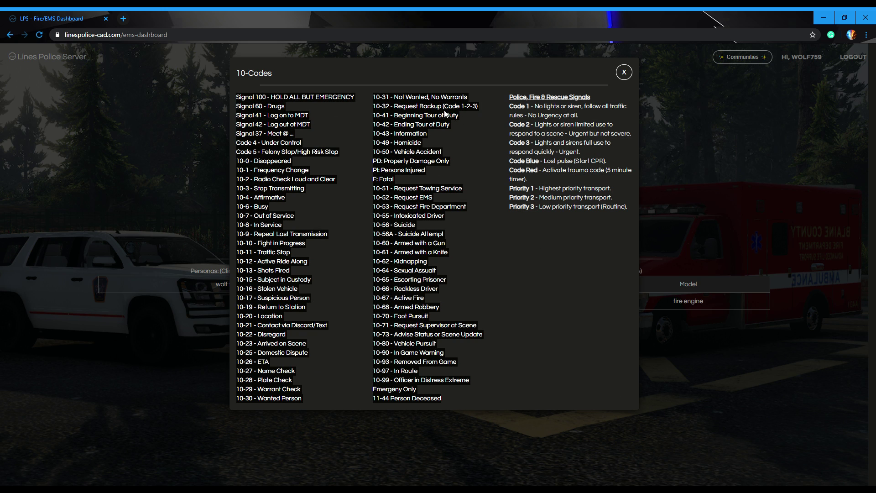
left_click(379, 92)
left_click(621, 71)
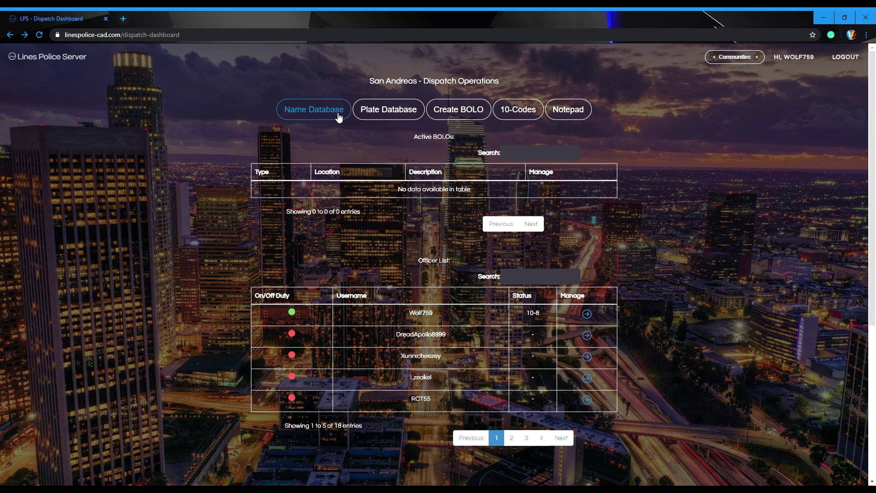
Step: Search the Name Database for the persona and review their record and citations
left_click(338, 117)
left_click(343, 114)
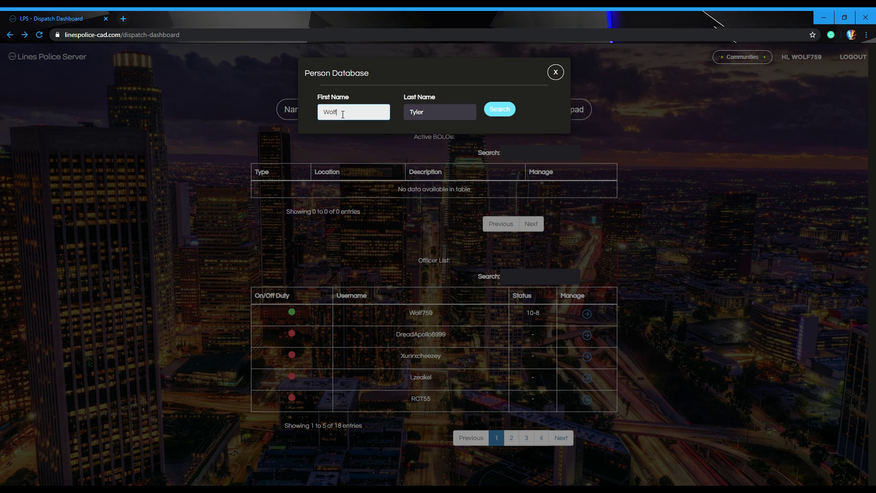
left_click(443, 119)
left_click_drag(409, 112, 423, 112)
key("shift+Tab")
left_click(499, 109)
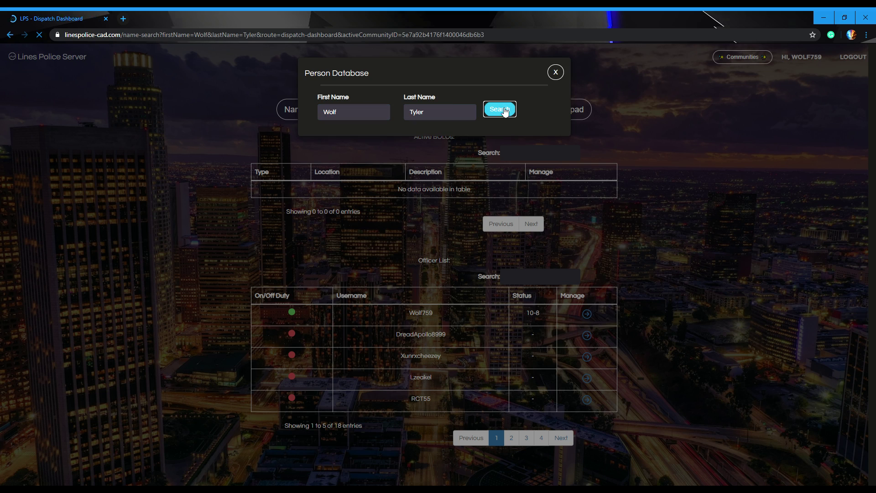
scroll(344, 245, "down", 2)
left_click_drag(399, 430, 582, 305)
left_click(499, 302)
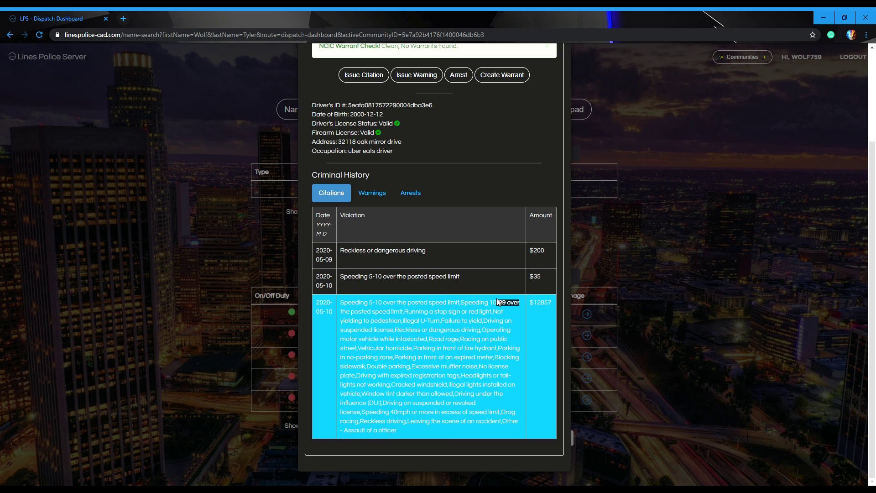
scroll(523, 223, "up", 2)
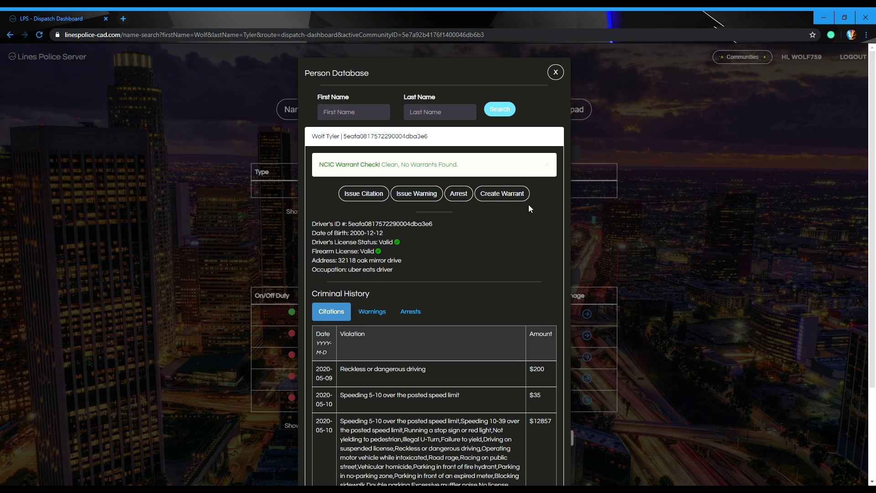
left_click(553, 74)
left_click(398, 110)
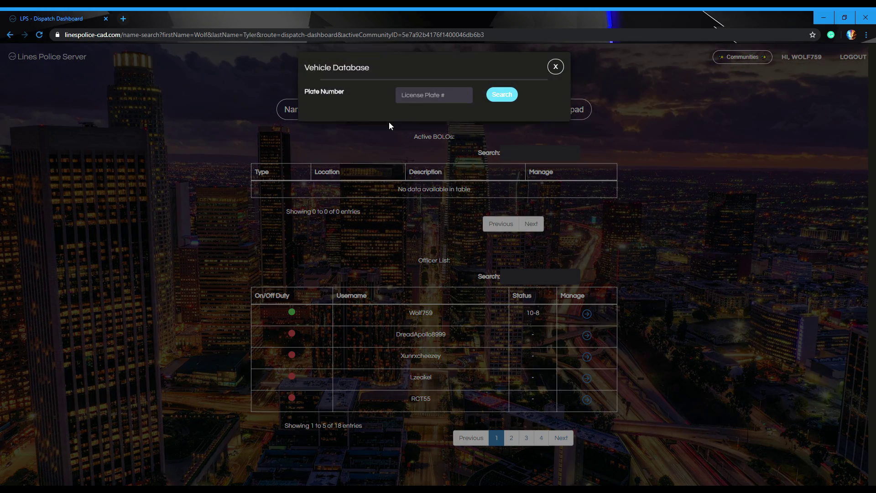
left_click(422, 105)
key("ctrl+v")
left_click(501, 100)
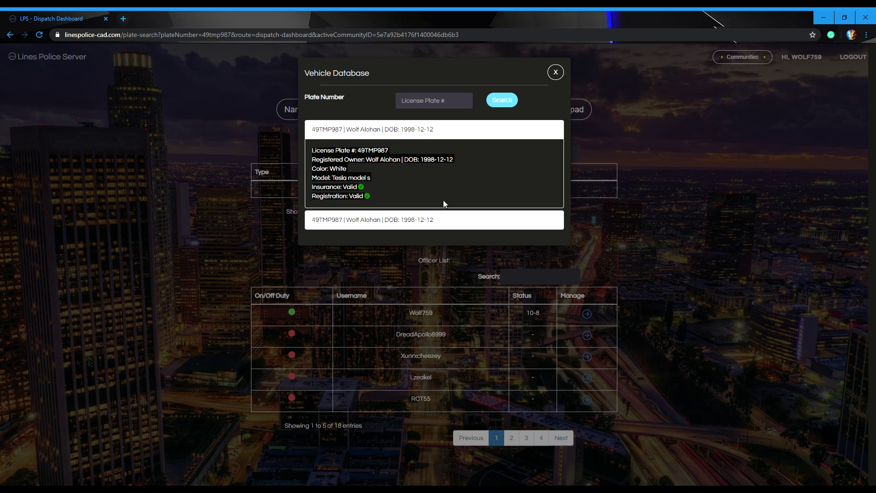
Step: Close the 49TMP987 plate result, glance at the Name Database, then open Create BOLO
left_click(555, 72)
left_click(338, 119)
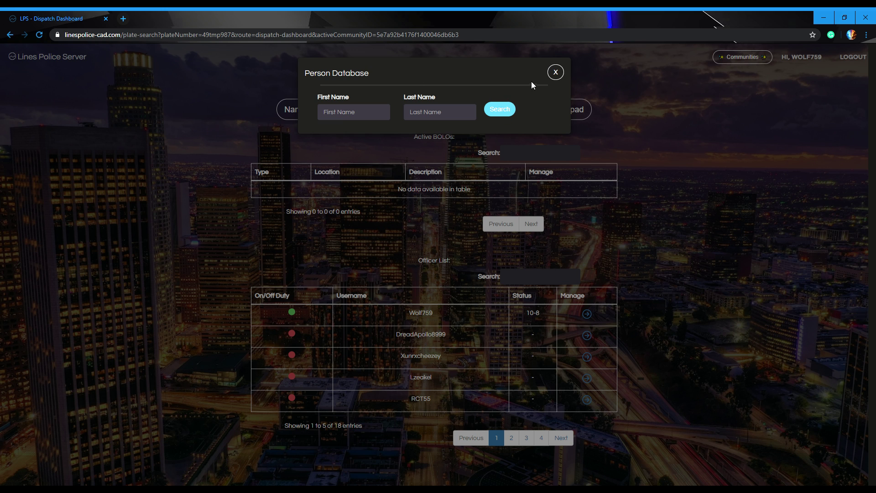
left_click(555, 72)
left_click(450, 104)
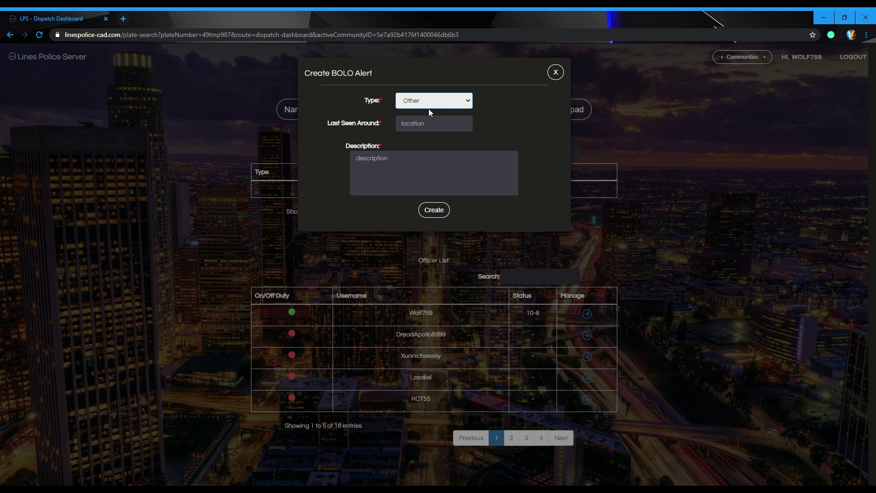
left_click(424, 128)
left_click(423, 139)
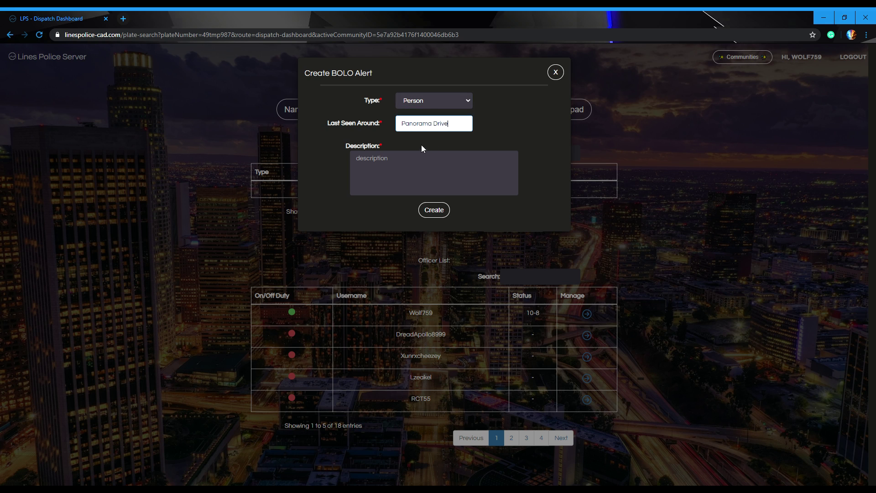
left_click(409, 169)
type("two doo")
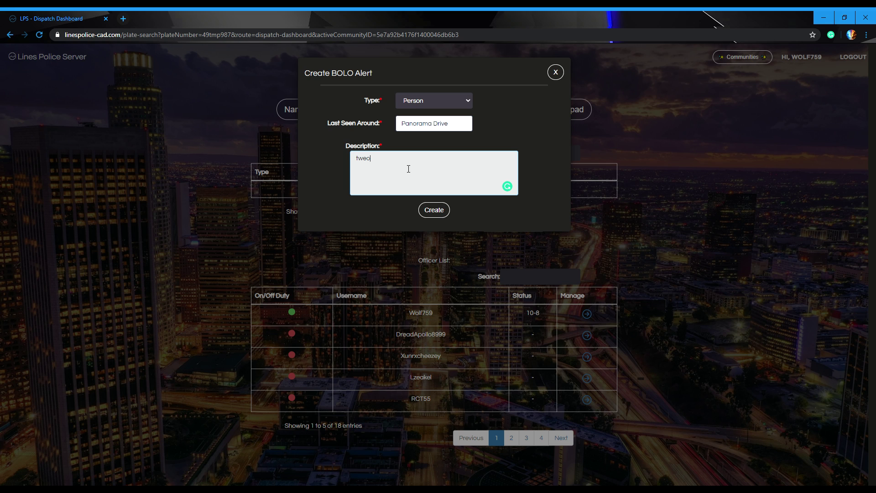
type("r red sedan")
left_click(447, 214)
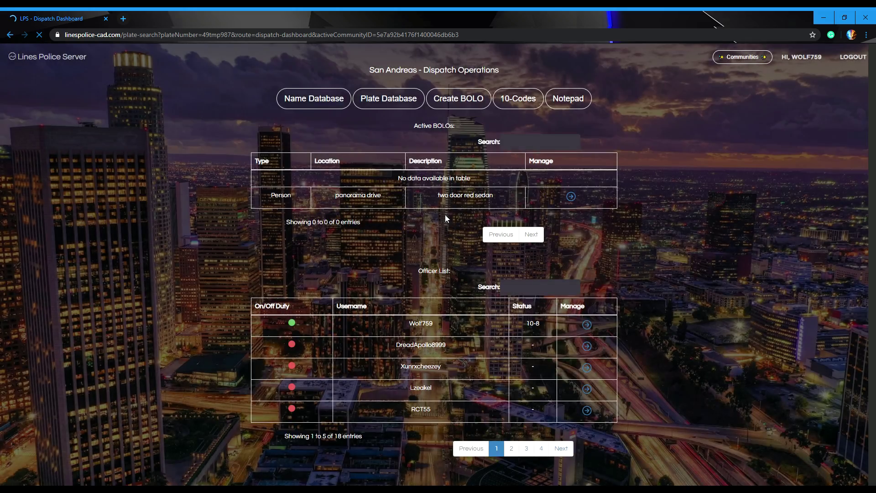
left_click(554, 73)
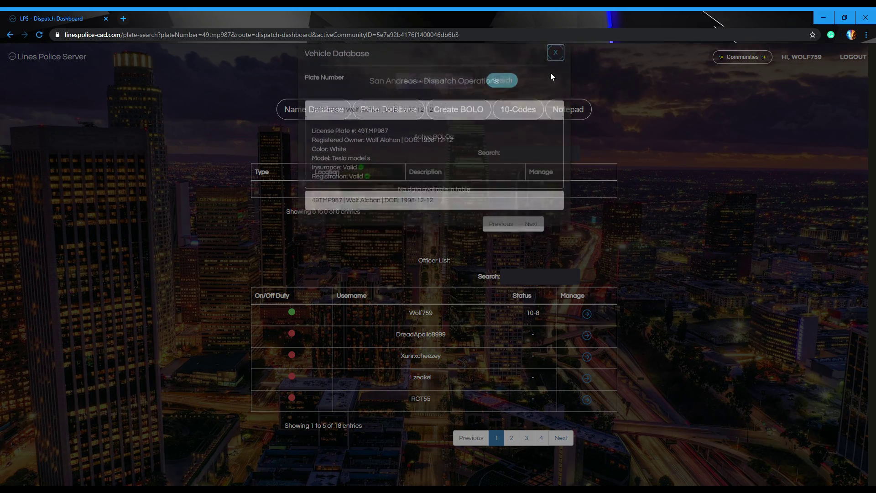
scroll(408, 404, "down", 4)
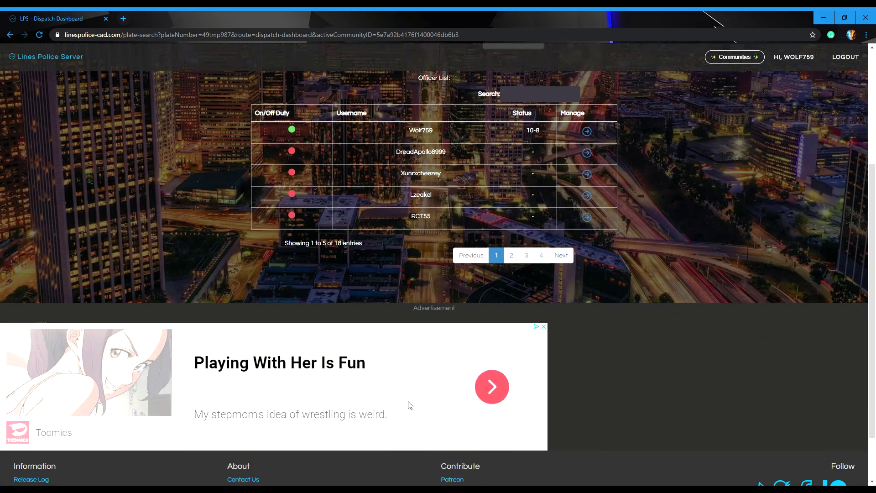
scroll(409, 405, "up", 3)
scroll(408, 405, "down", 4)
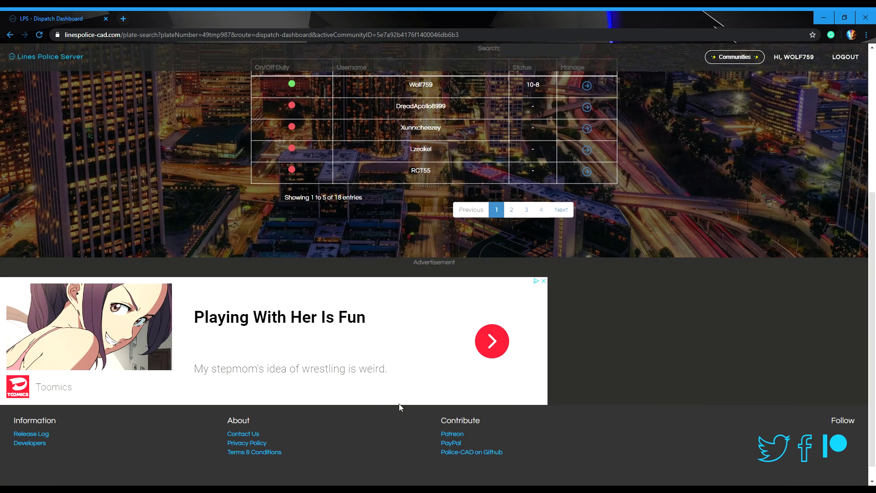
scroll(437, 332, "up", 5)
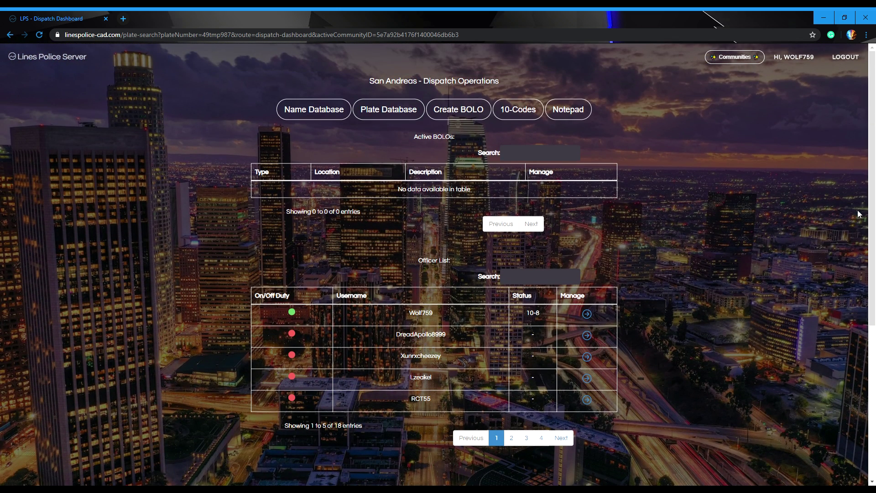
left_click(518, 105)
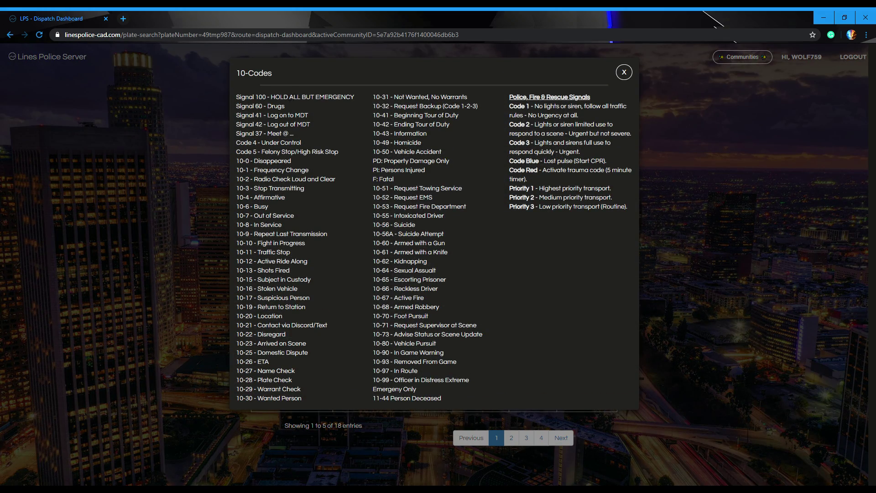
left_click_drag(226, 94, 746, 409)
left_click(741, 400)
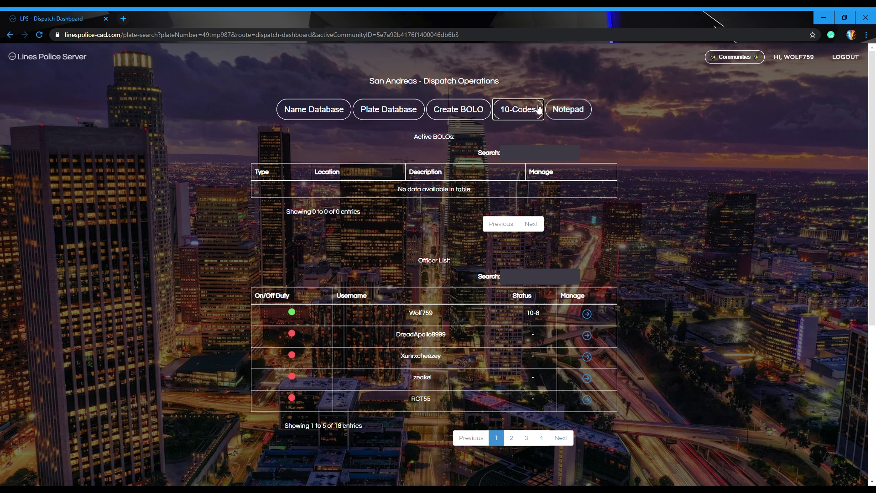
left_click(539, 111)
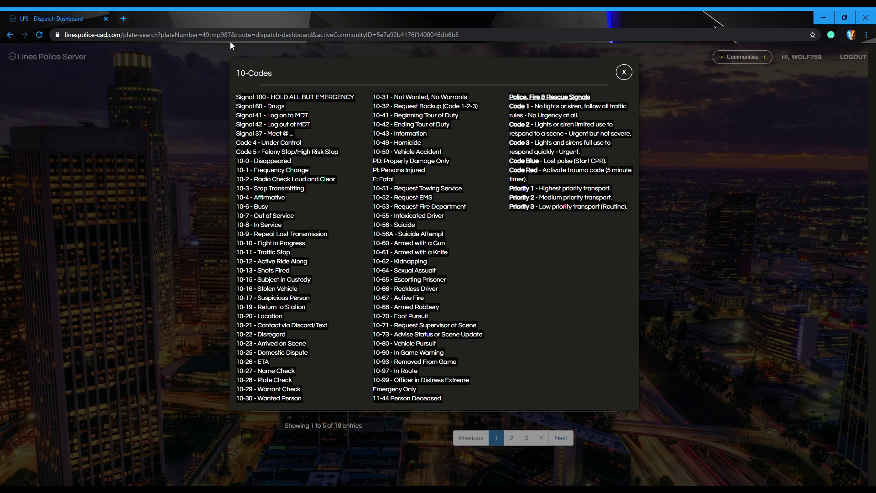
left_click(315, 125)
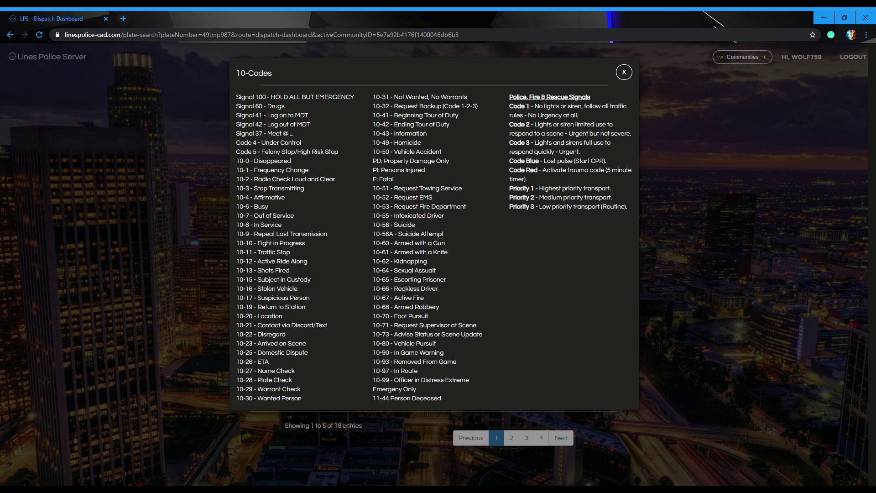
left_click(623, 72)
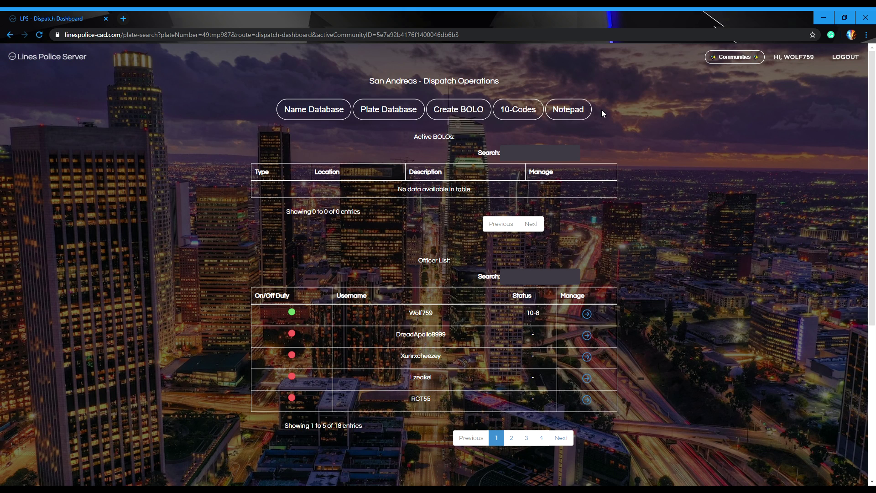
left_click(559, 110)
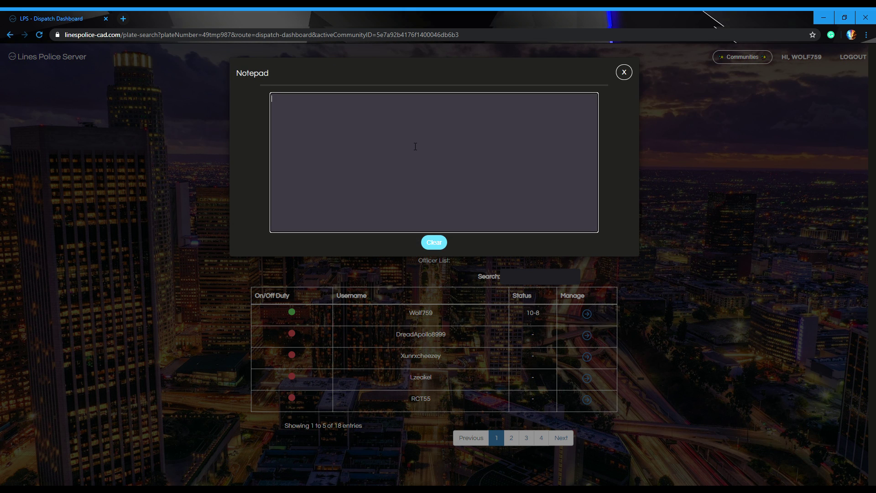
type("suspect is running down the road")
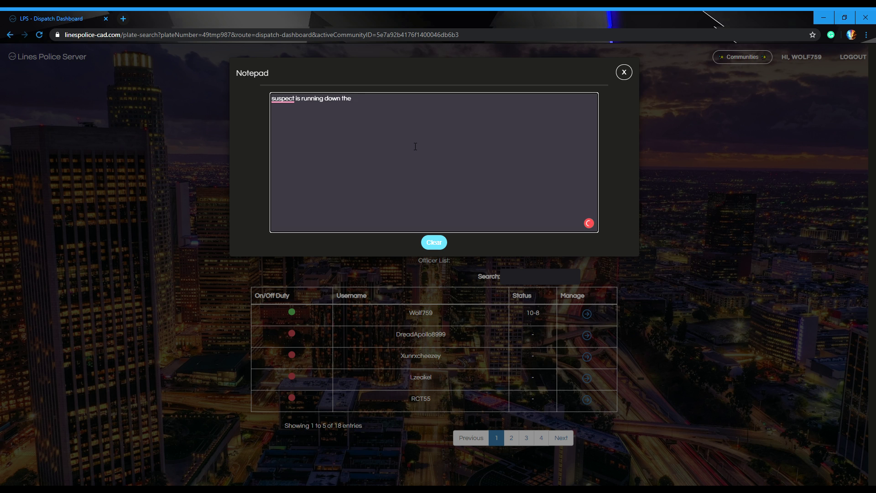
mouse_move(280, 99)
left_click(296, 118)
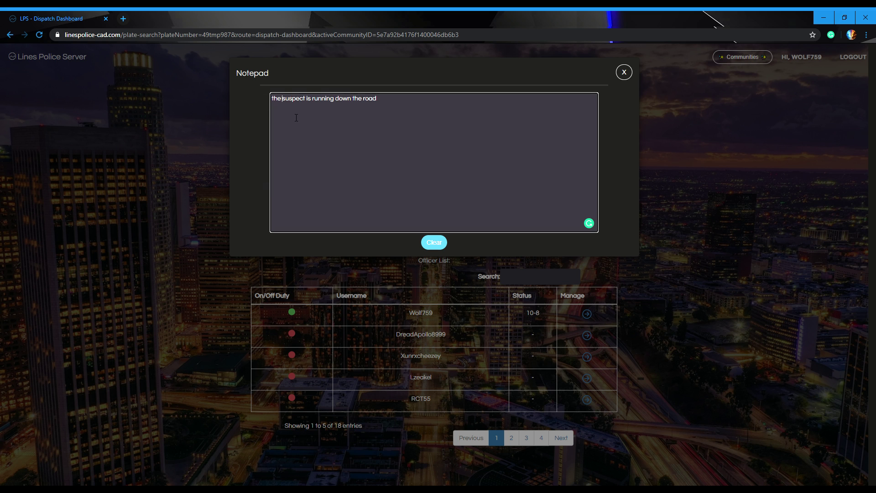
left_click(434, 242)
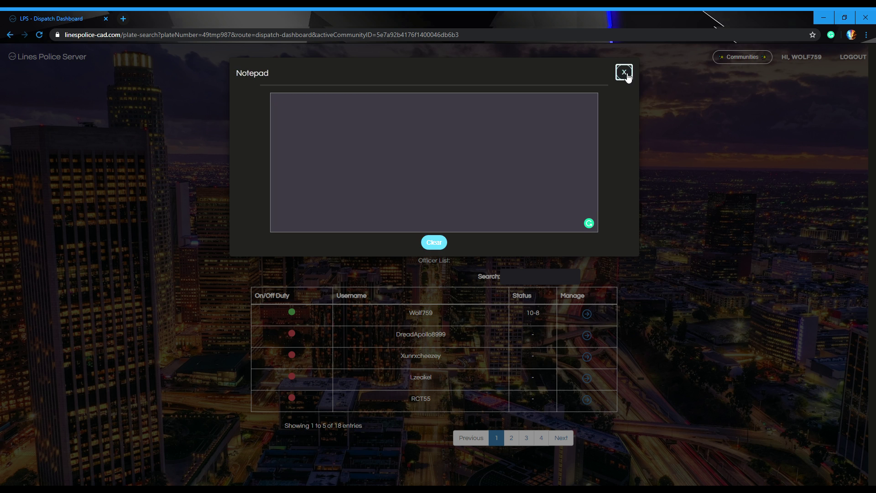
left_click(624, 72)
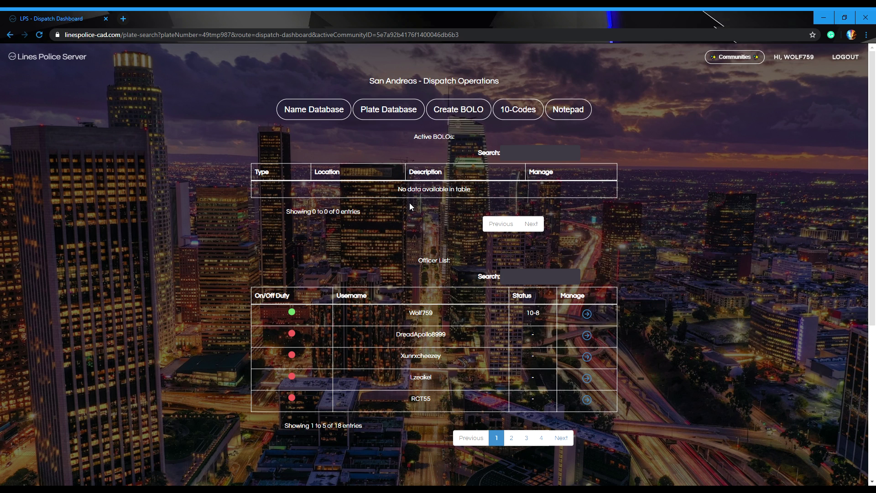
Step: Filter the officer list by the officer's username and set them on duty with 10-41
left_click(554, 282)
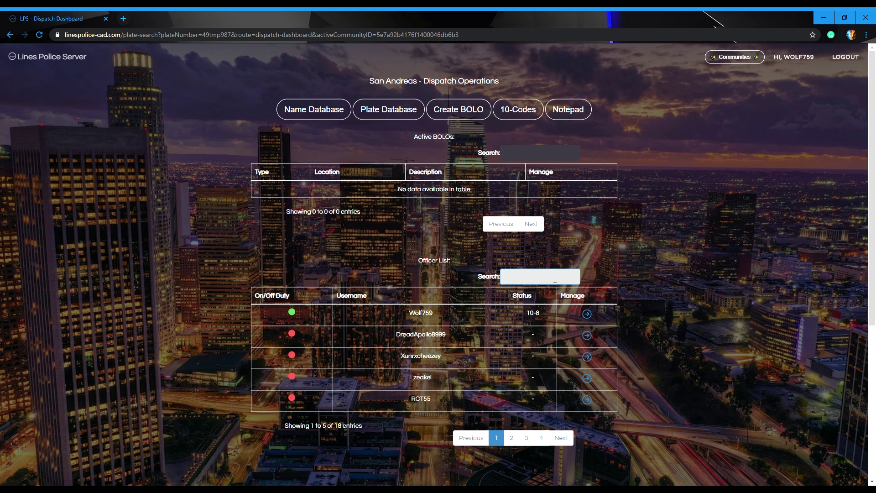
type("rct6")
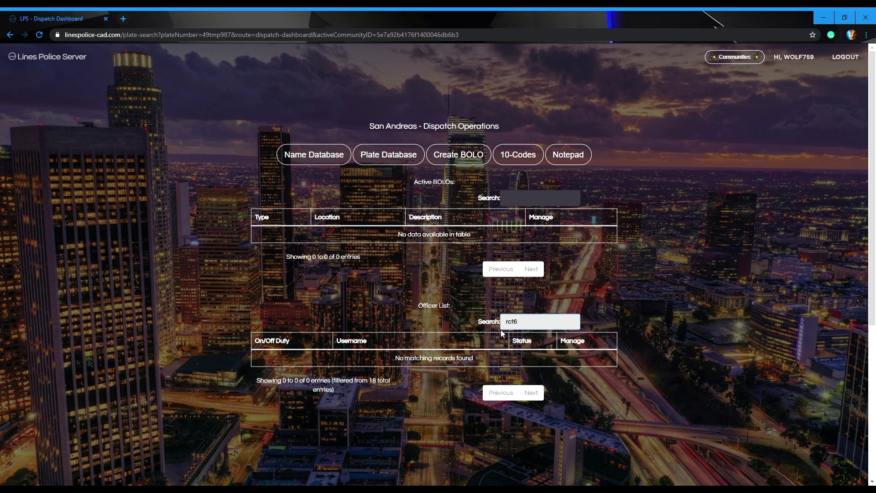
key("BackSpace")
type("55")
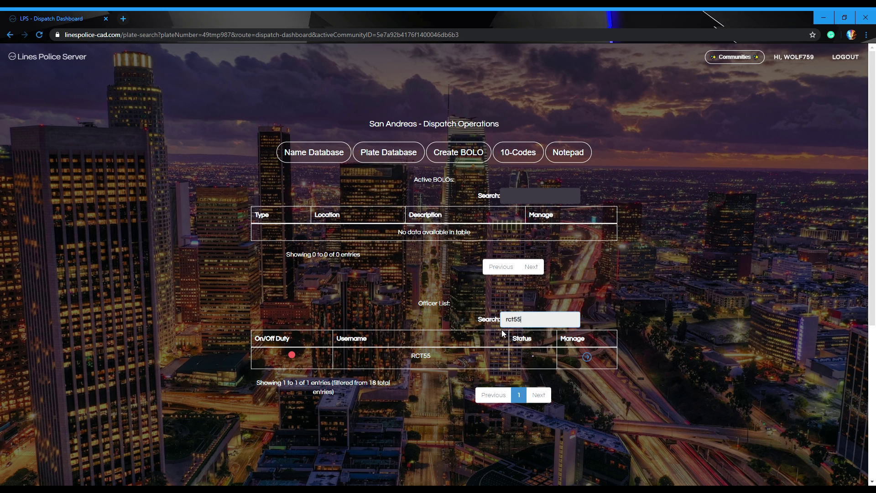
left_click(586, 356)
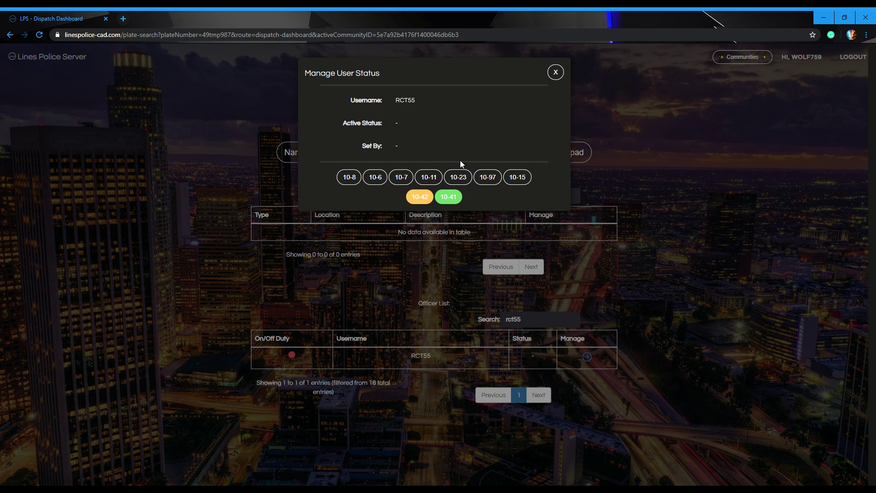
left_click(448, 198)
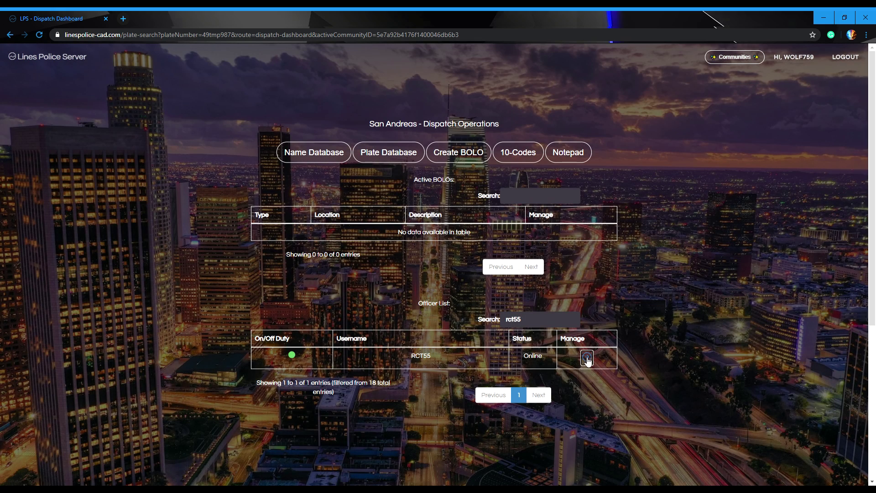
left_click(586, 358)
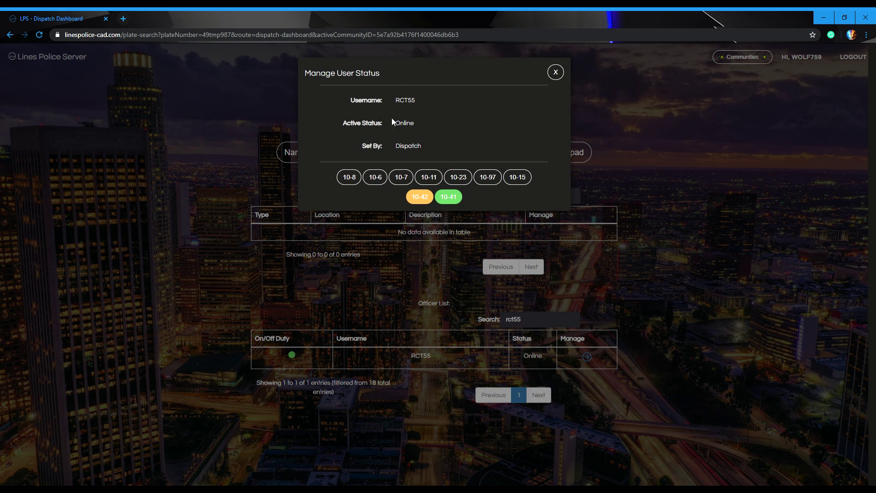
left_click(560, 72)
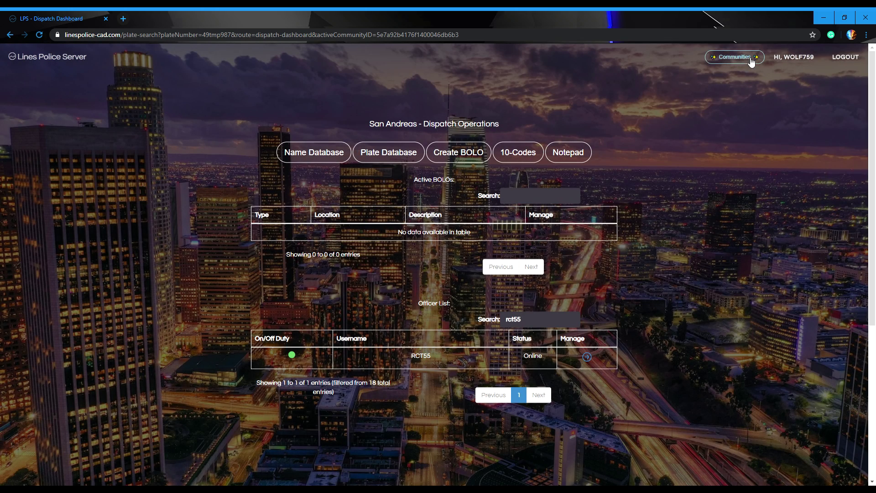
Step: Leave the currently active community and confirm
left_click(747, 58)
left_click(488, 163)
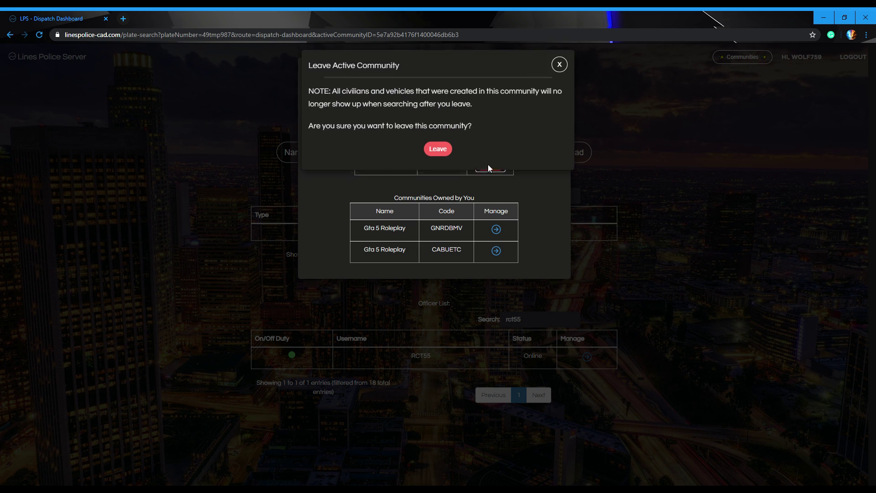
left_click(450, 158)
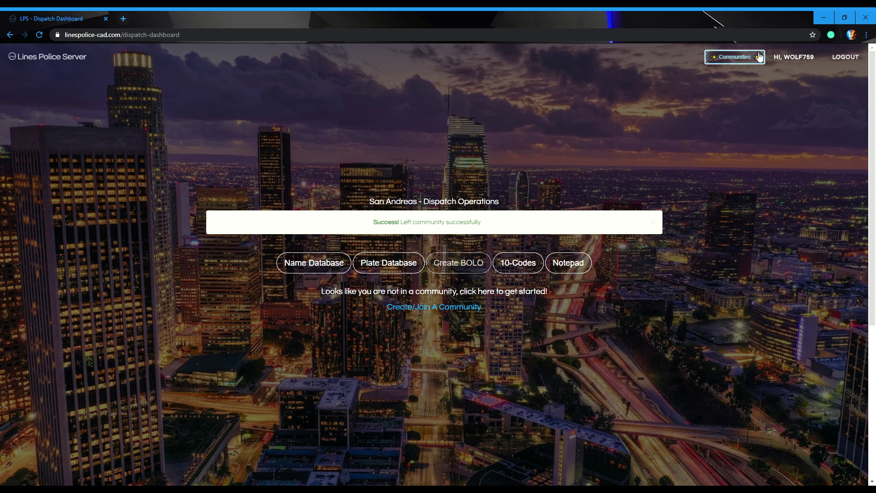
Step: Join Gta 5 Roleplay again using the pasted community code
left_click(730, 57)
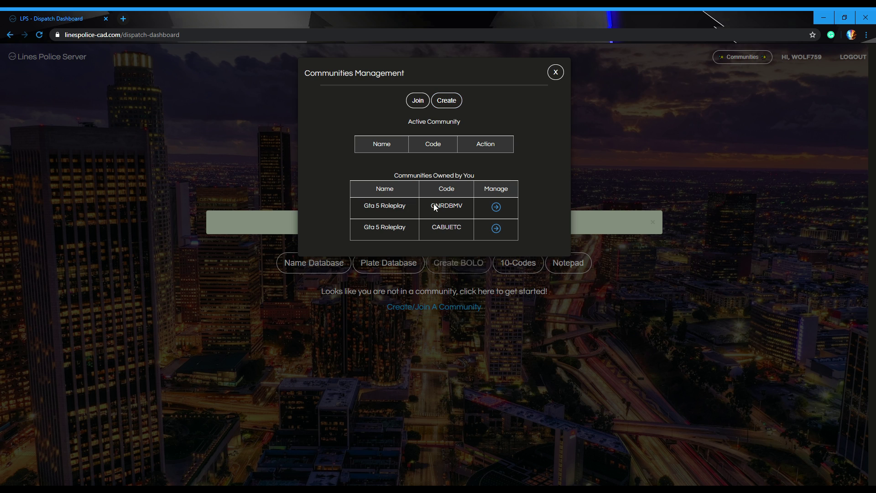
left_click(423, 104)
left_click(441, 100)
left_click(435, 126)
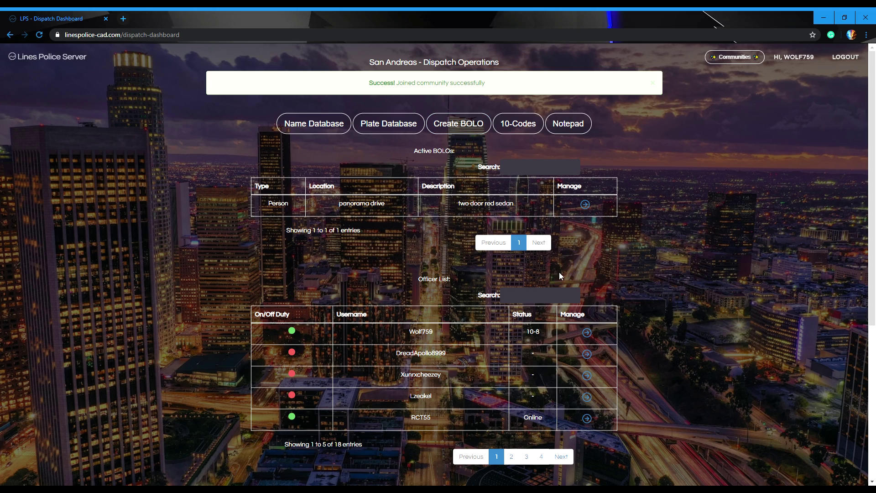
Step: Verify the active community and that the Name Database is available again
left_click(726, 60)
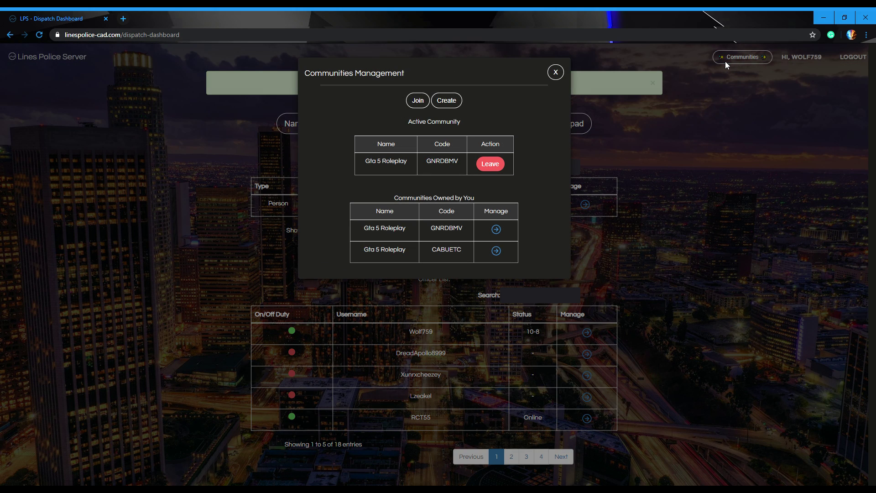
left_click(557, 74)
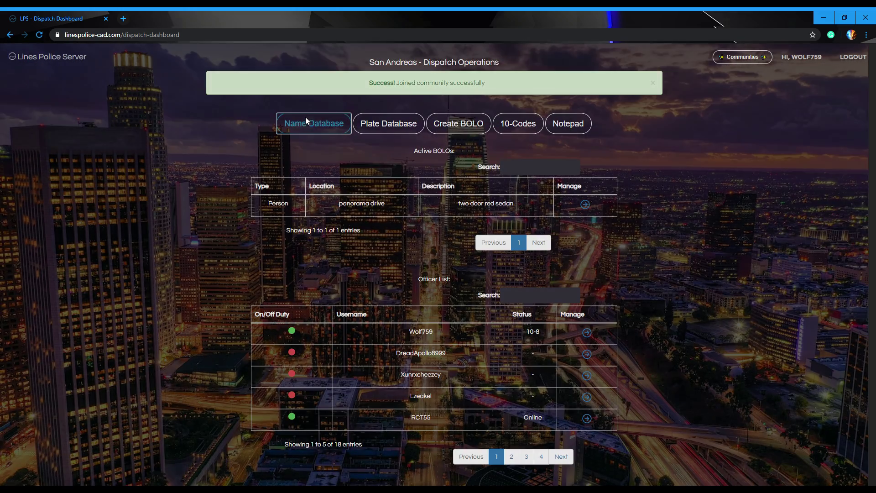
left_click(306, 119)
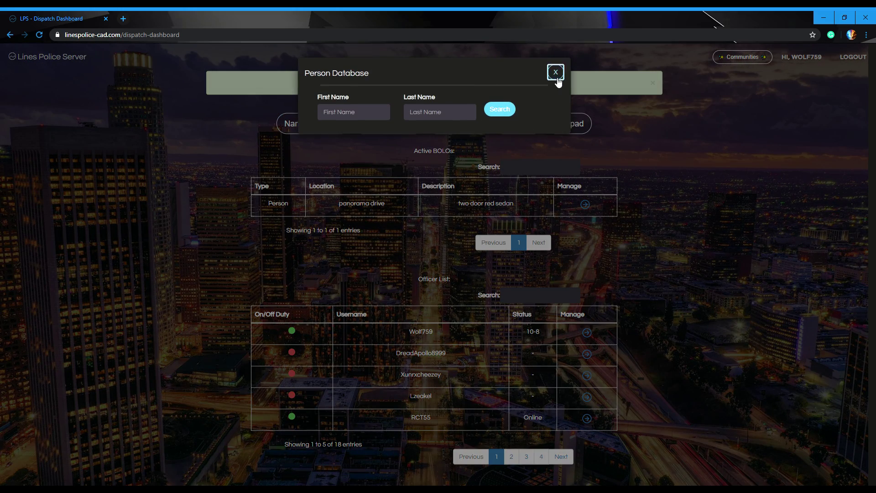
left_click(555, 79)
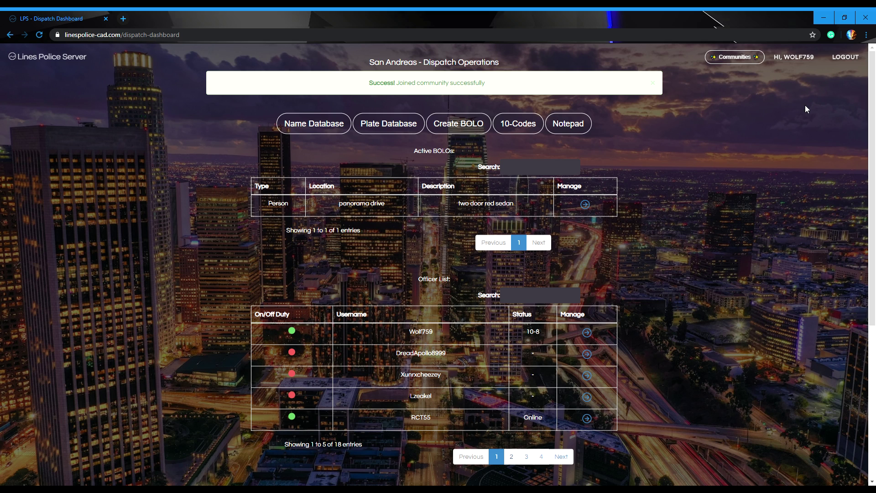
Step: Dismiss the join success banner and leave Gta 5 Roleplay, confirming the prompt
left_click(653, 83)
left_click(742, 57)
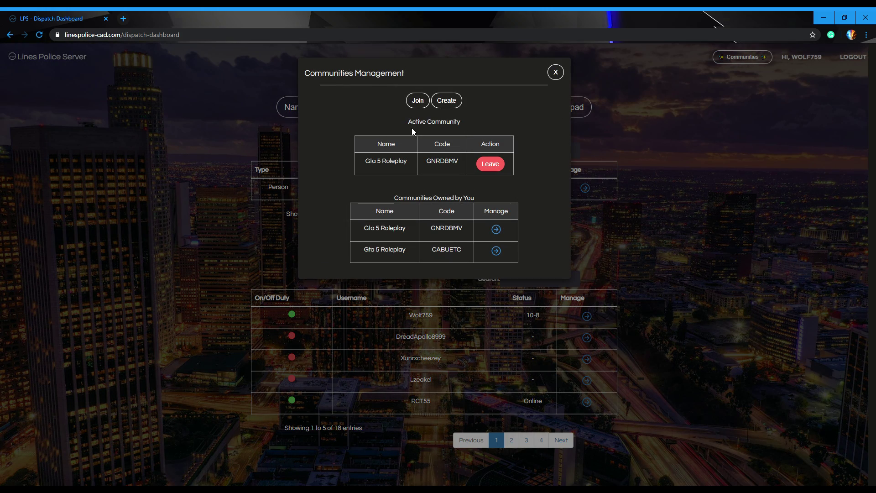
left_click(501, 163)
left_click(436, 157)
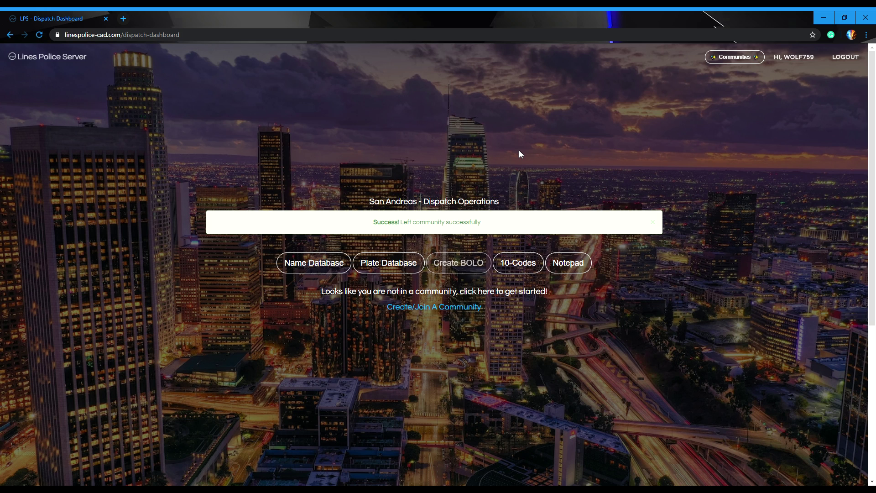